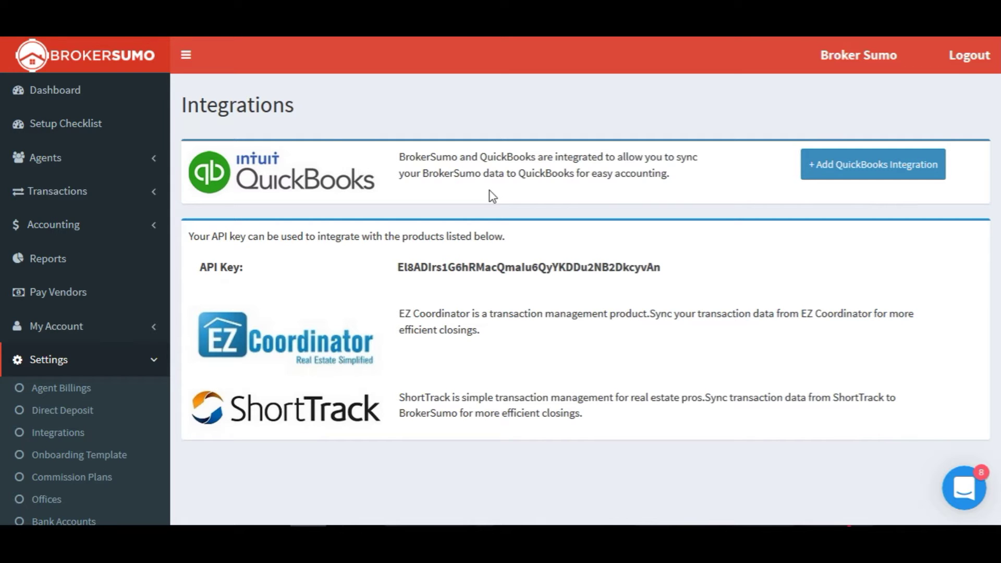
Step: Add a QuickBooks integration from BrokerSumo's Integrations settings page
click(893, 166)
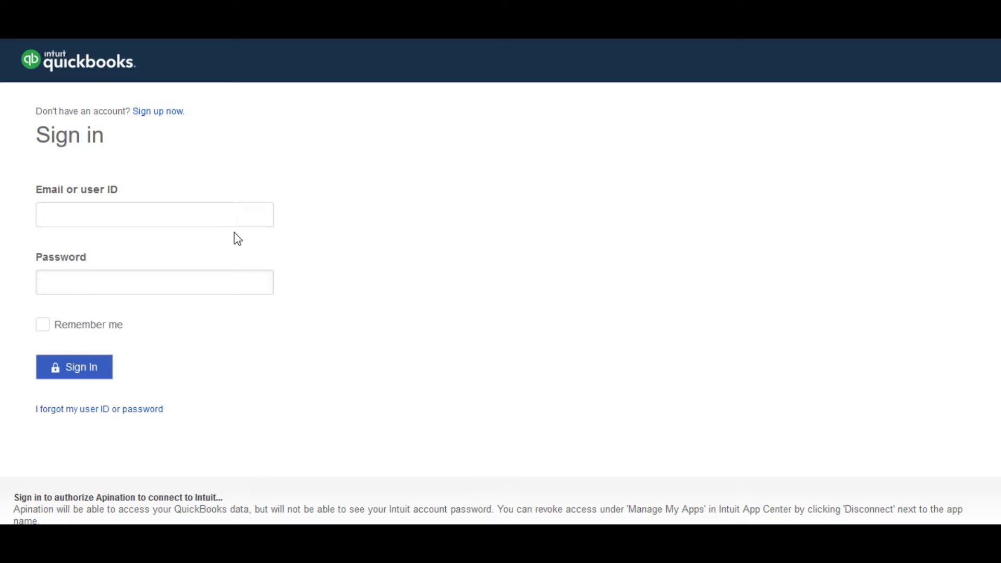
Step: Sign in to QuickBooks Online with the account e-mail and password to authorize the connection
click(210, 215)
key(Tab)
text(**********)
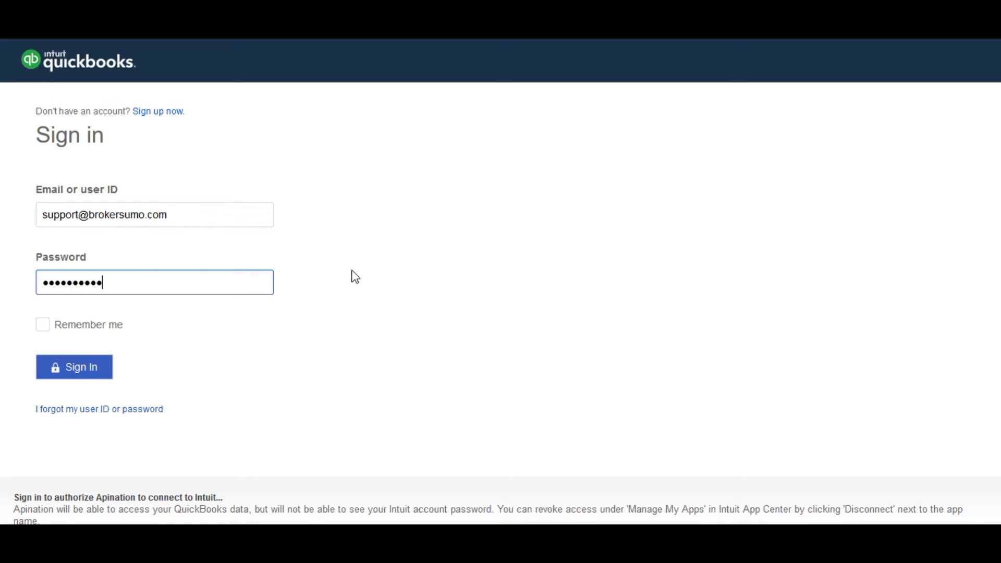
click(69, 374)
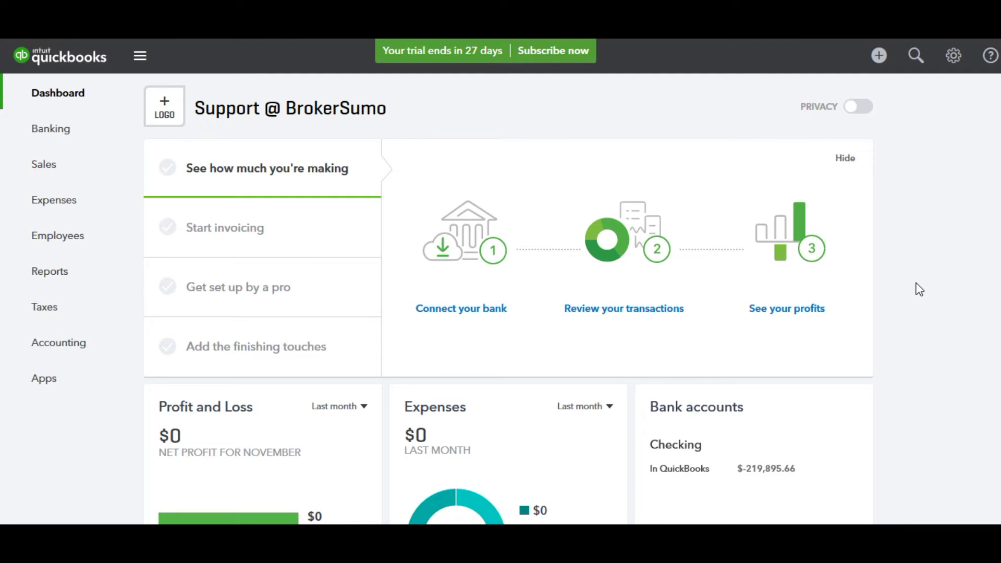
Step: Open the Products and Services list from the gear menu and review its service items
click(955, 59)
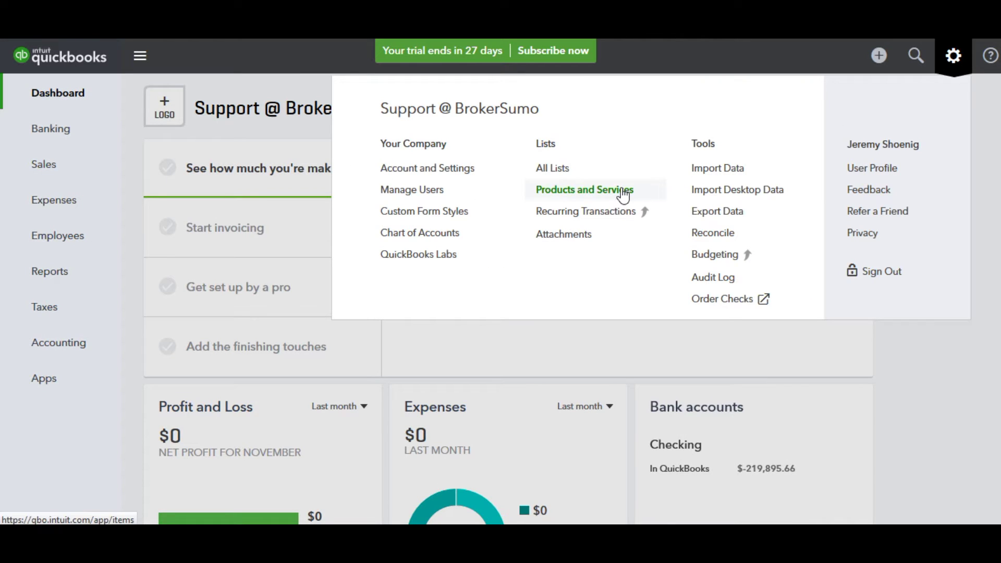
click(623, 191)
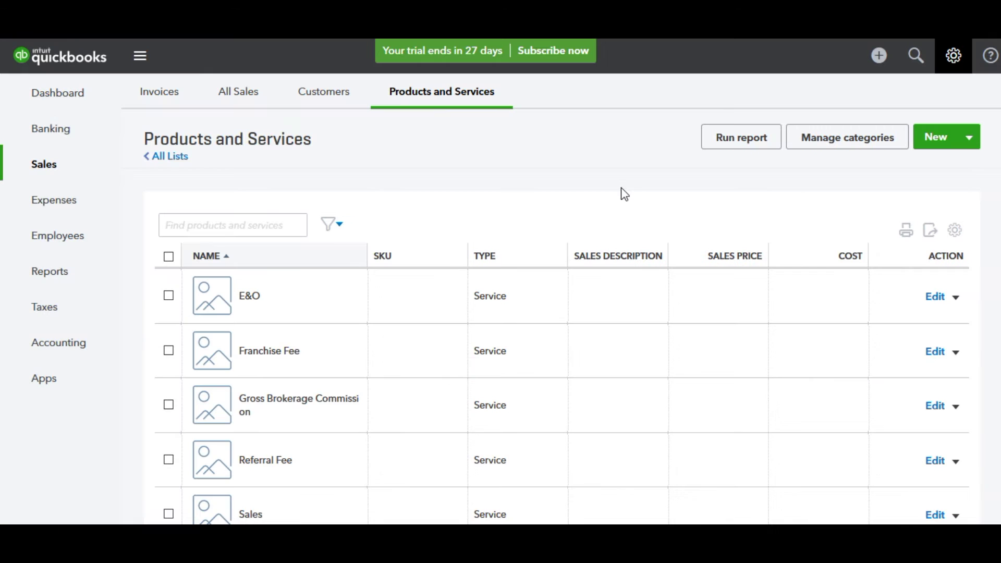
scroll(561, 324, down, 3)
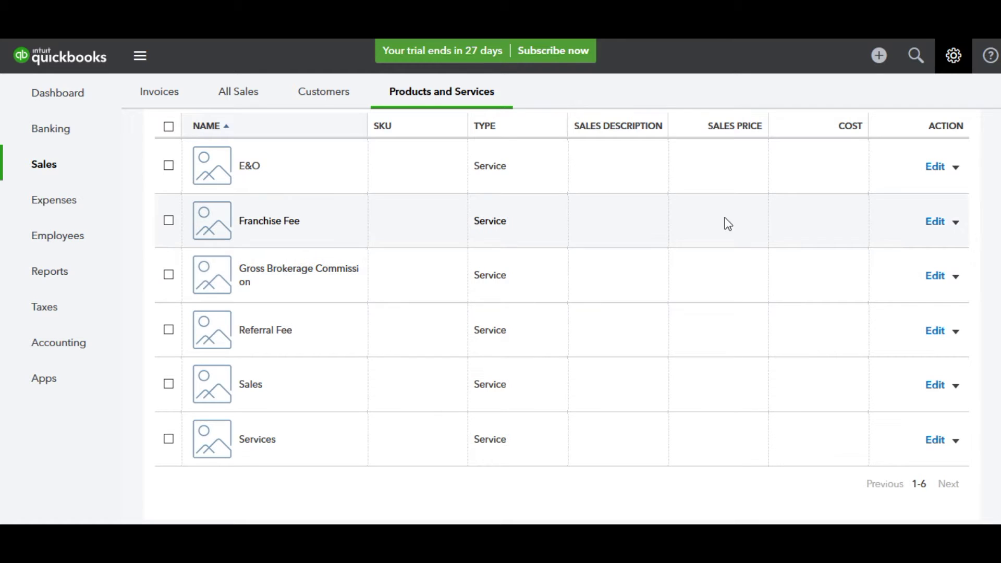
scroll(751, 224, up, 3)
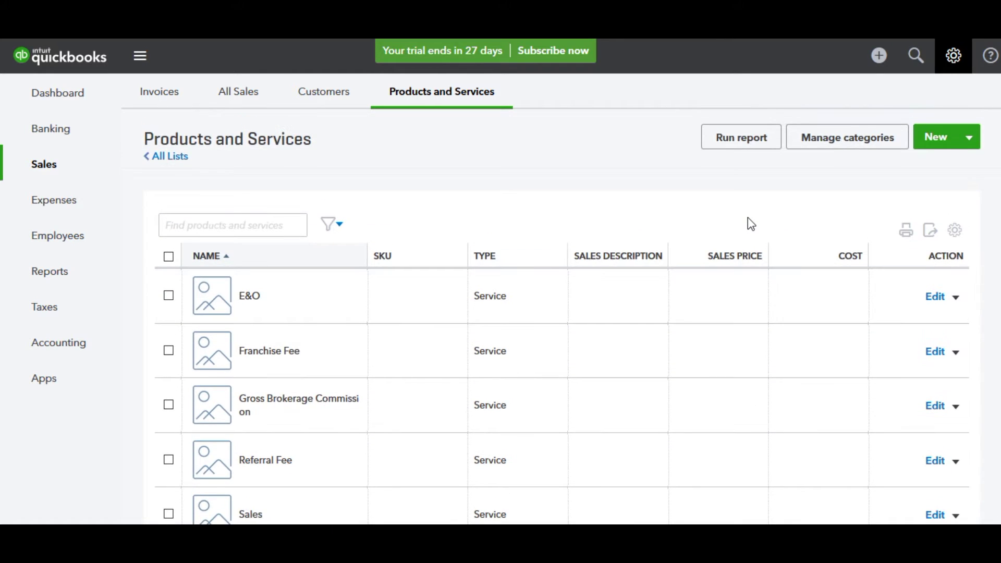
scroll(331, 361, down, 1)
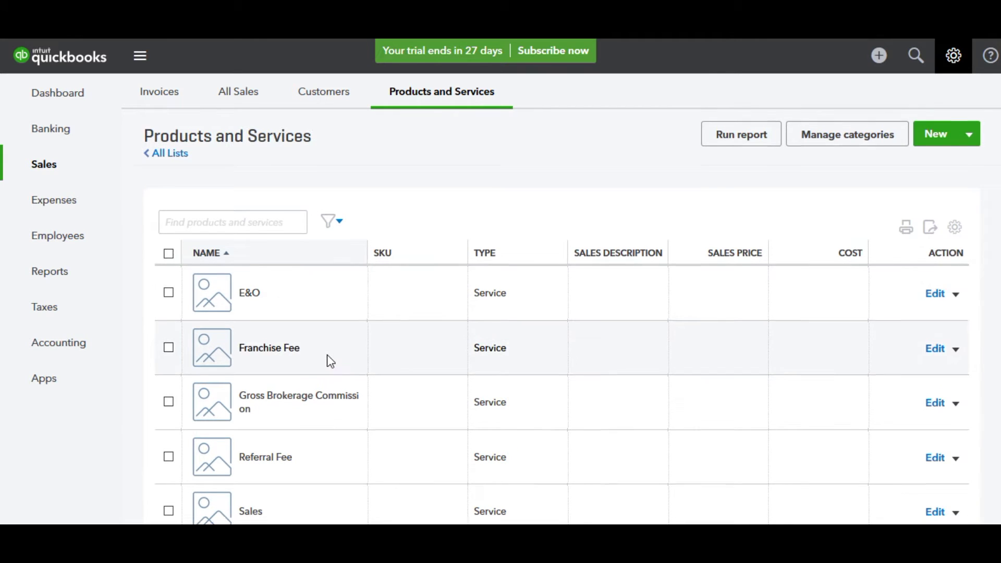
scroll(331, 361, down, 2)
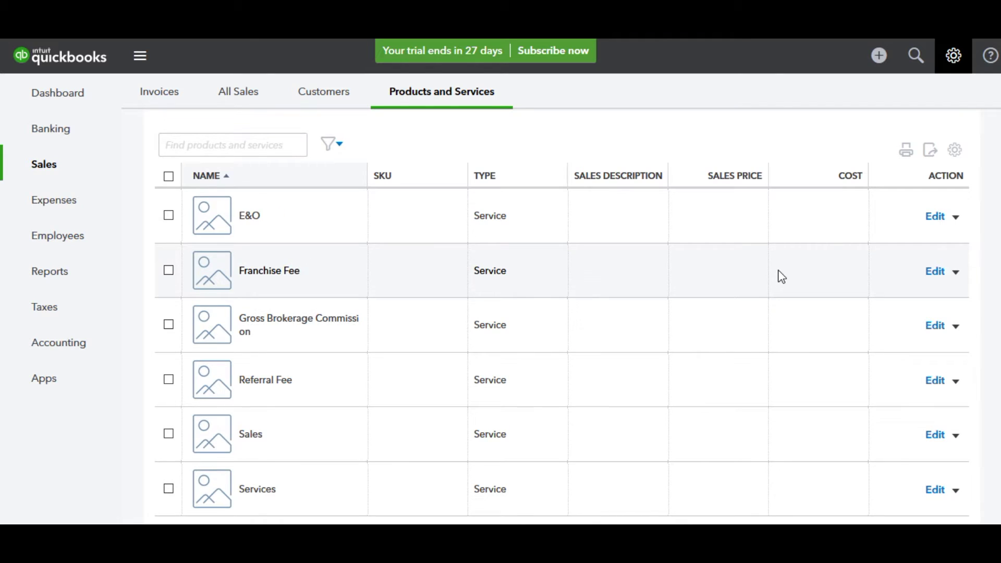
scroll(782, 277, up, 2)
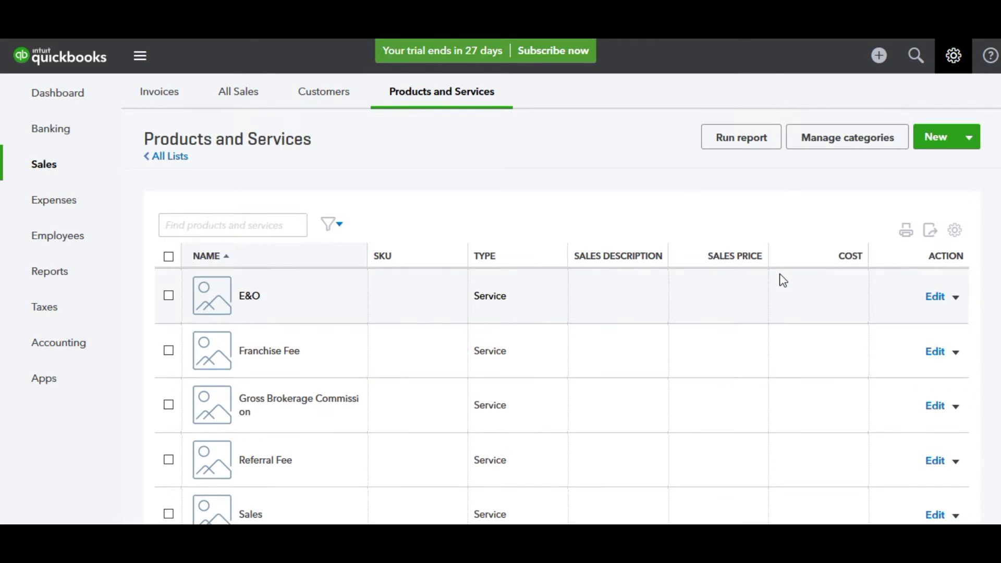
Step: Create a new service item named 'My Fee' and save it
click(939, 140)
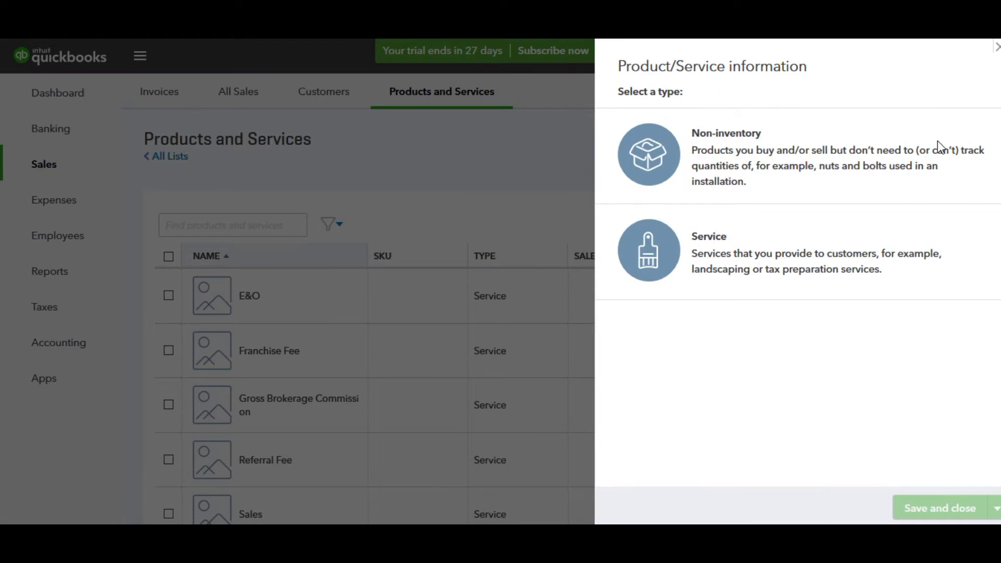
click(726, 280)
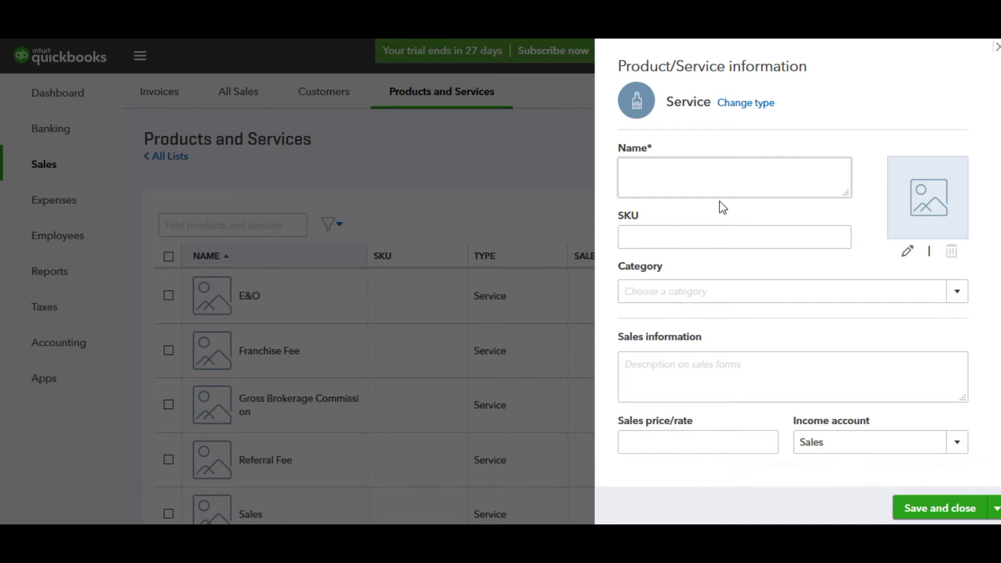
text(My Fee)
click(938, 508)
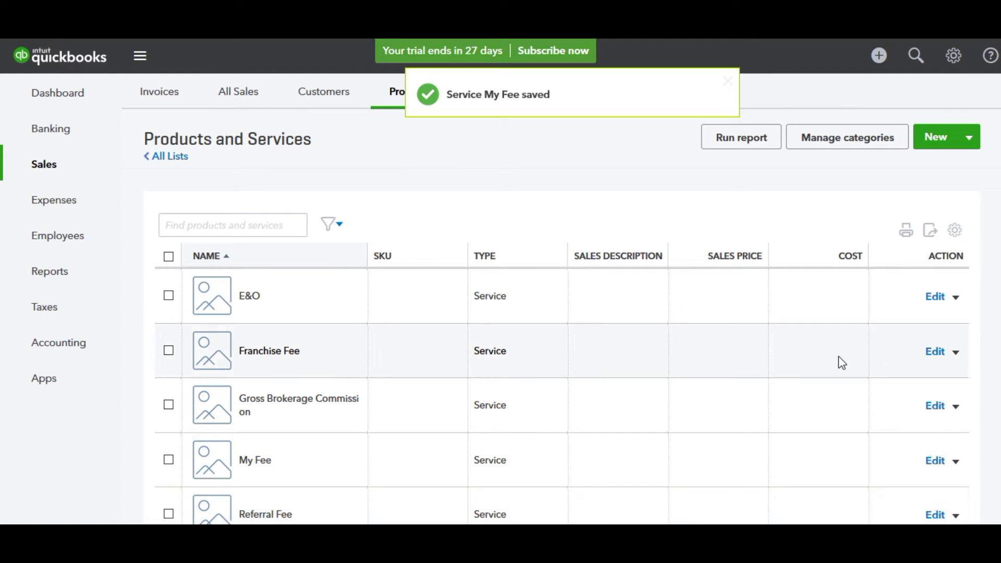
scroll(841, 363, down, 3)
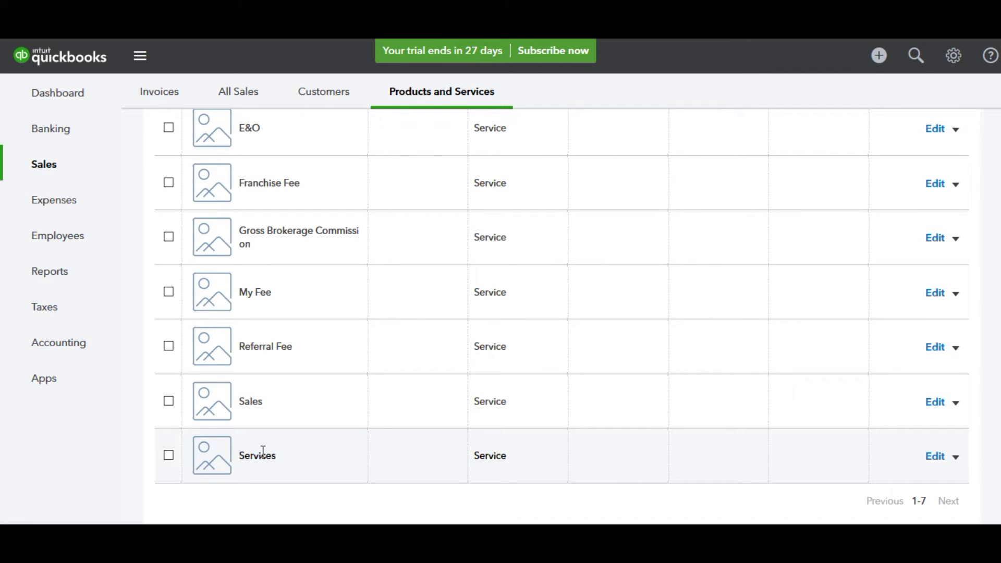
scroll(723, 385, up, 3)
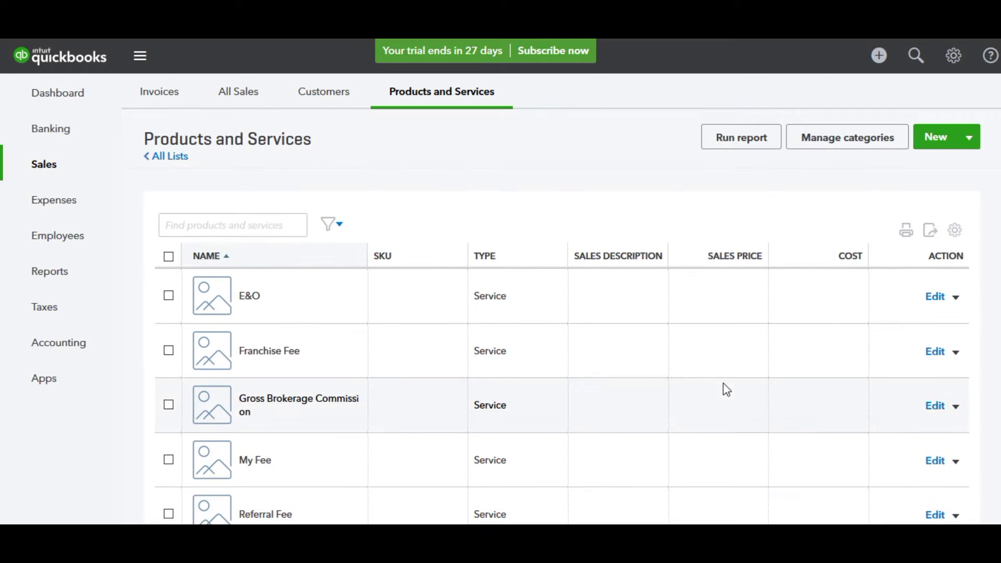
Step: Start a service item named 'Services', then close the form without saving
click(932, 141)
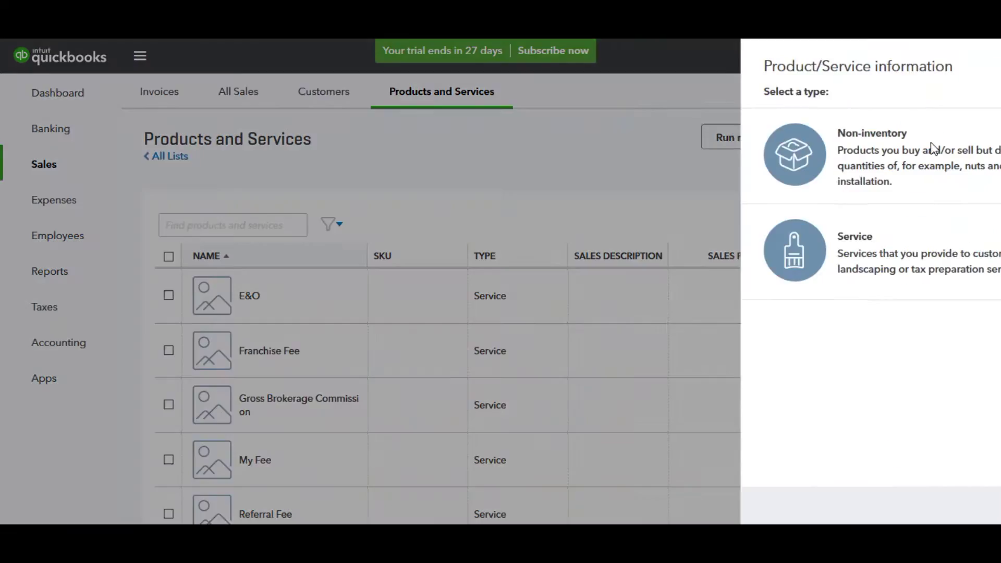
click(821, 238)
text(Services)
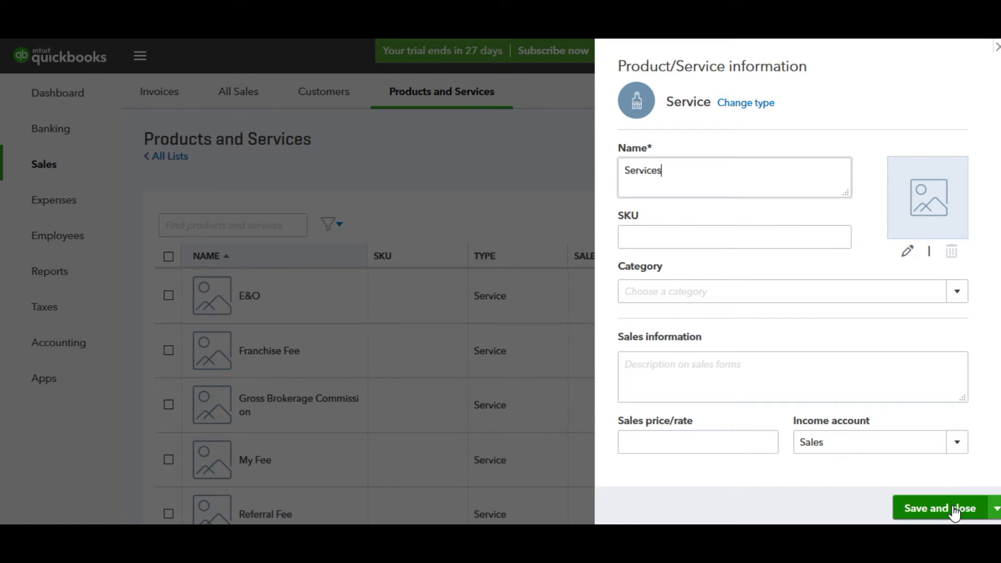
click(996, 48)
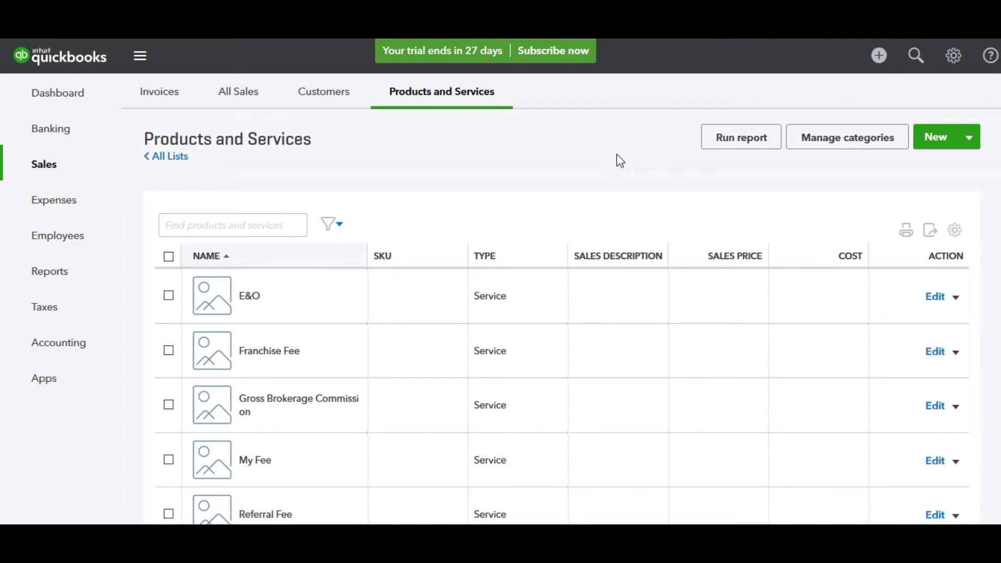
click(958, 60)
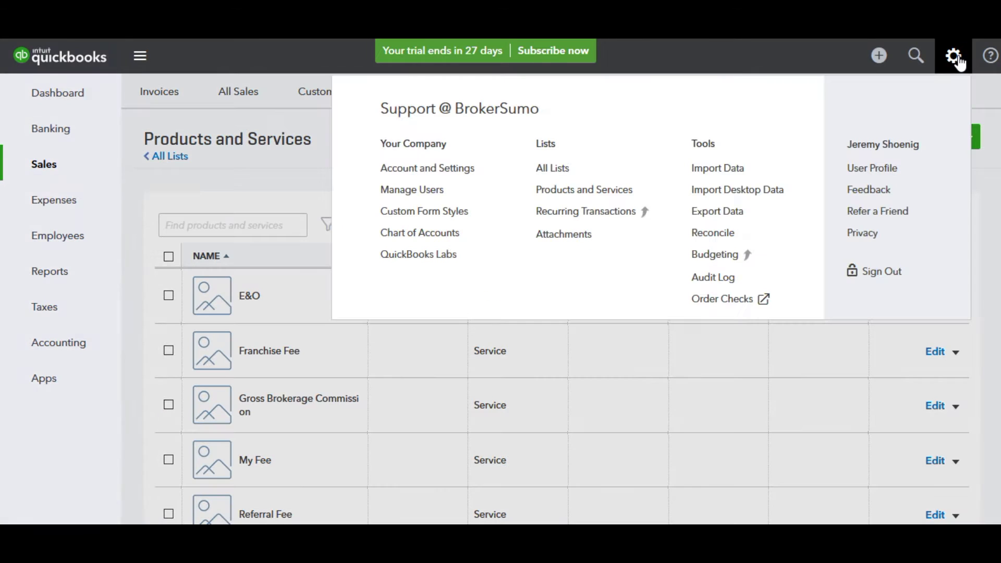
click(433, 238)
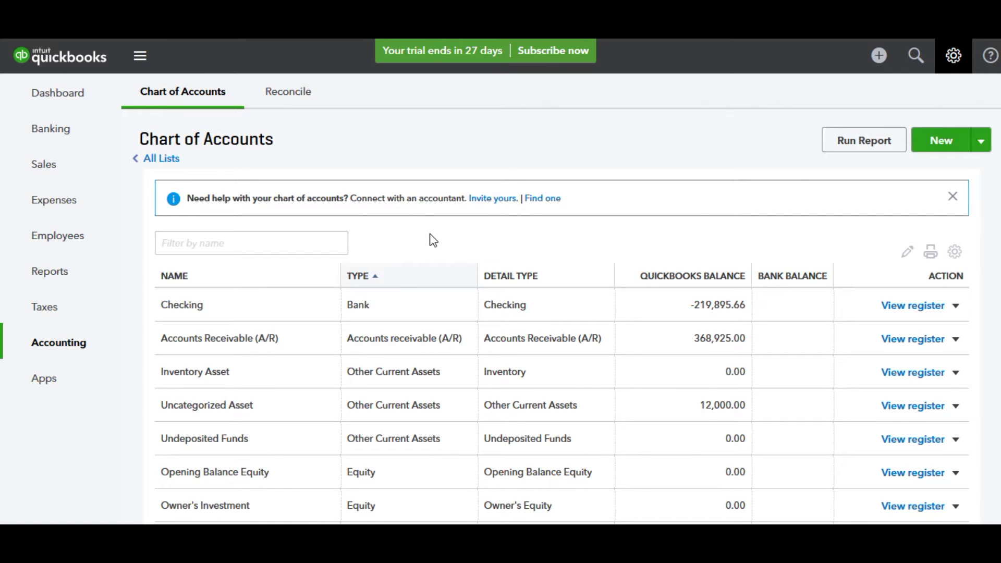
scroll(433, 241, down, 6)
scroll(432, 233, down, 4)
scroll(432, 237, down, 2)
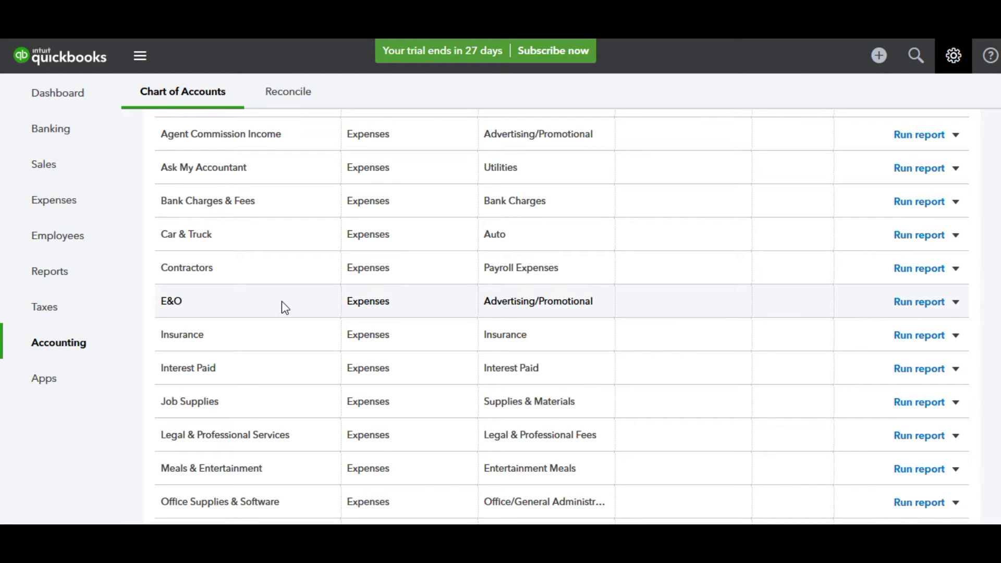
scroll(286, 346, down, 3)
scroll(287, 347, down, 3)
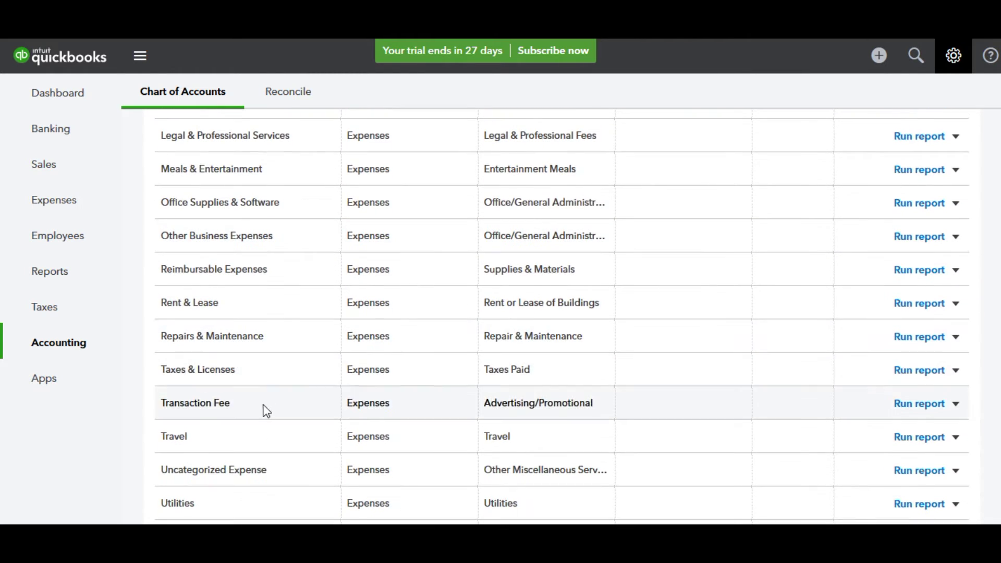
scroll(626, 391, up, 10)
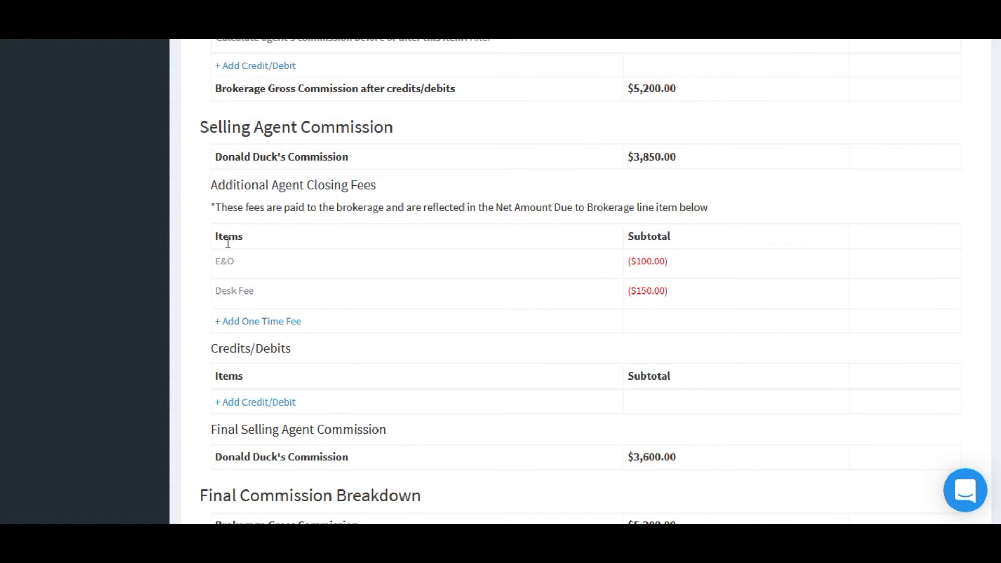
mouse_move(228, 265)
mouse_move(291, 290)
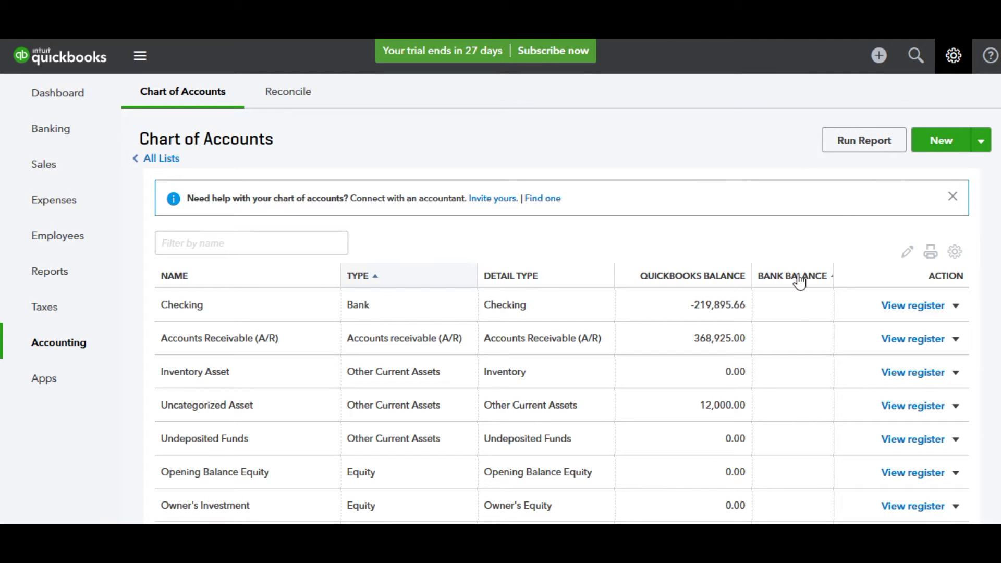
Step: Start a new account in the Chart of Accounts with category type Expenses
scroll(800, 282, down, 10)
scroll(800, 280, down, 2)
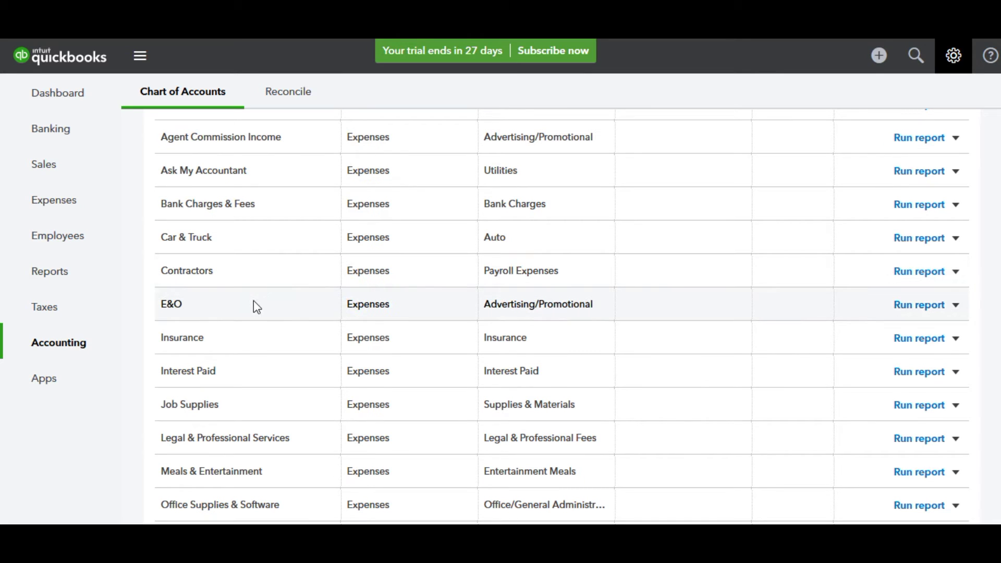
scroll(642, 305, up, 12)
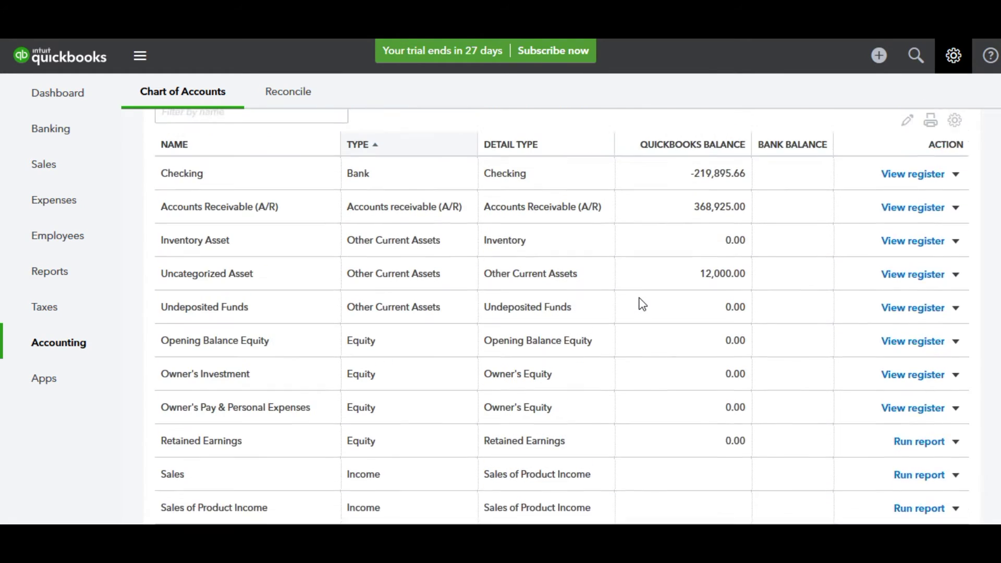
click(932, 149)
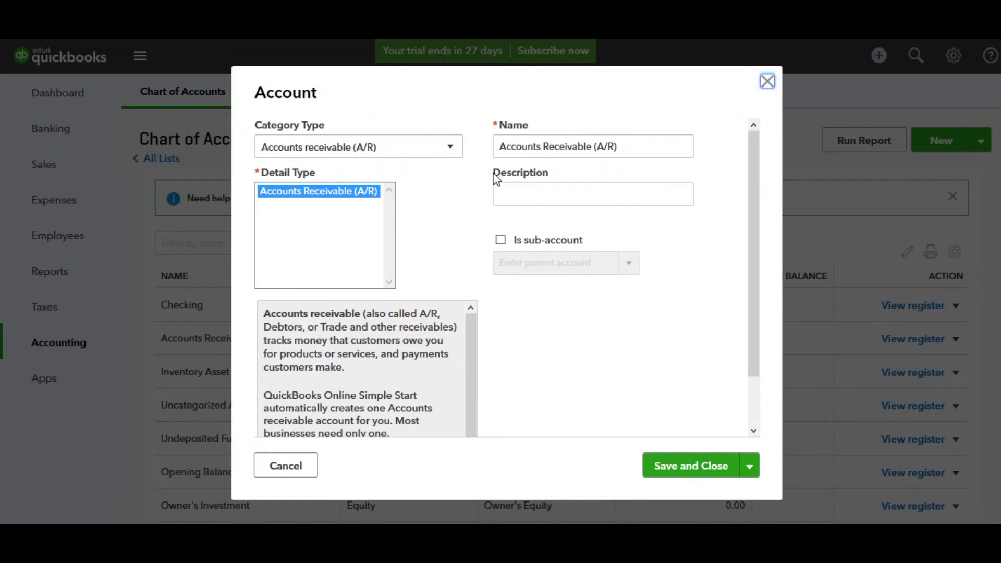
click(326, 147)
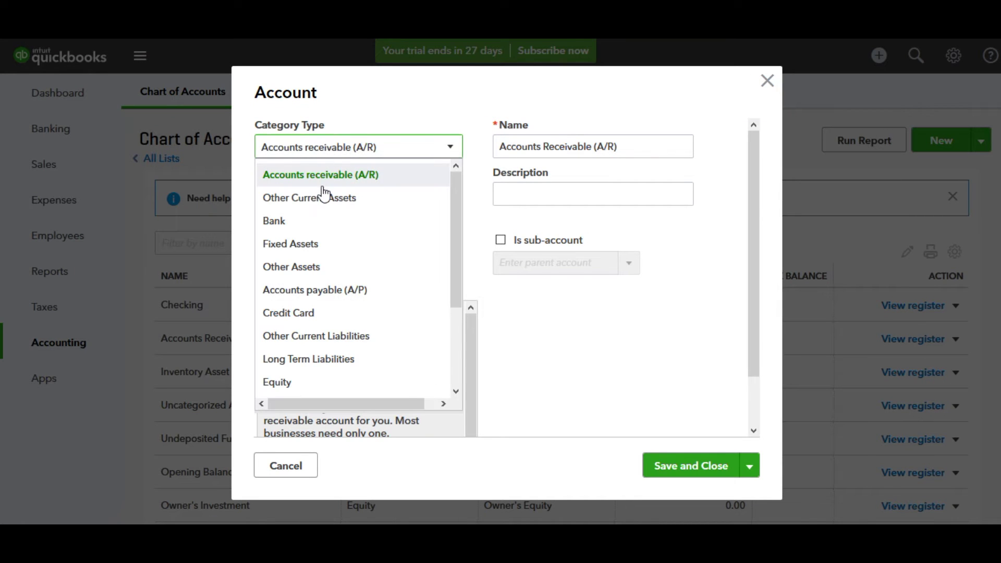
scroll(323, 289, down, 1)
scroll(323, 291, down, 3)
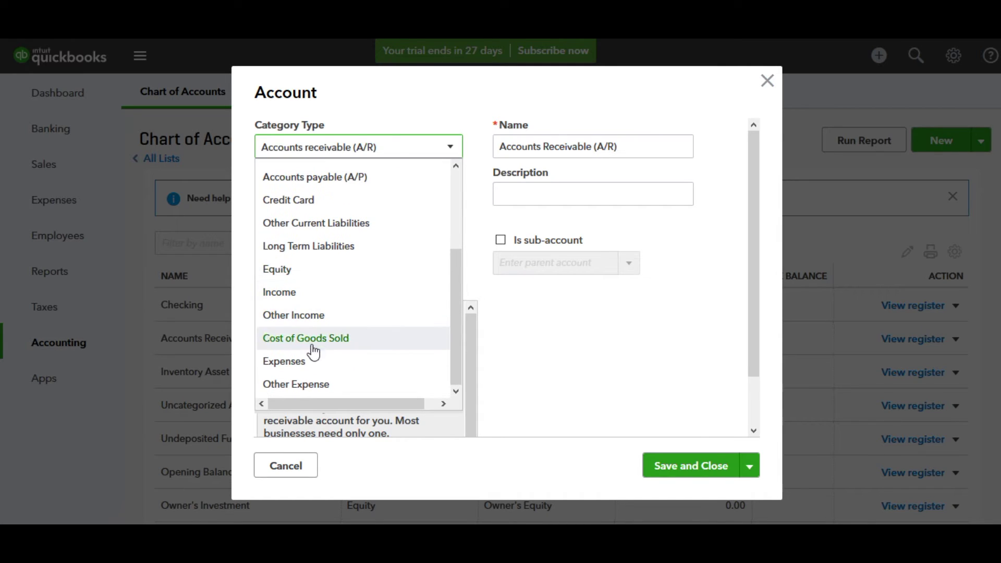
click(311, 365)
Step: Name the expense account 'Desk Fee' and save it
drag(628, 148, 483, 155)
text(Desk Fee)
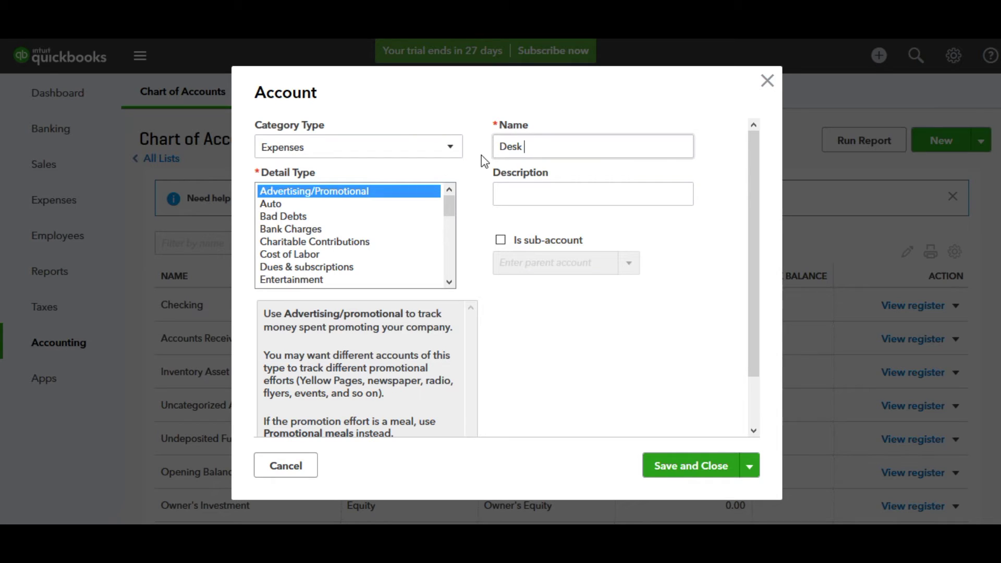
click(699, 467)
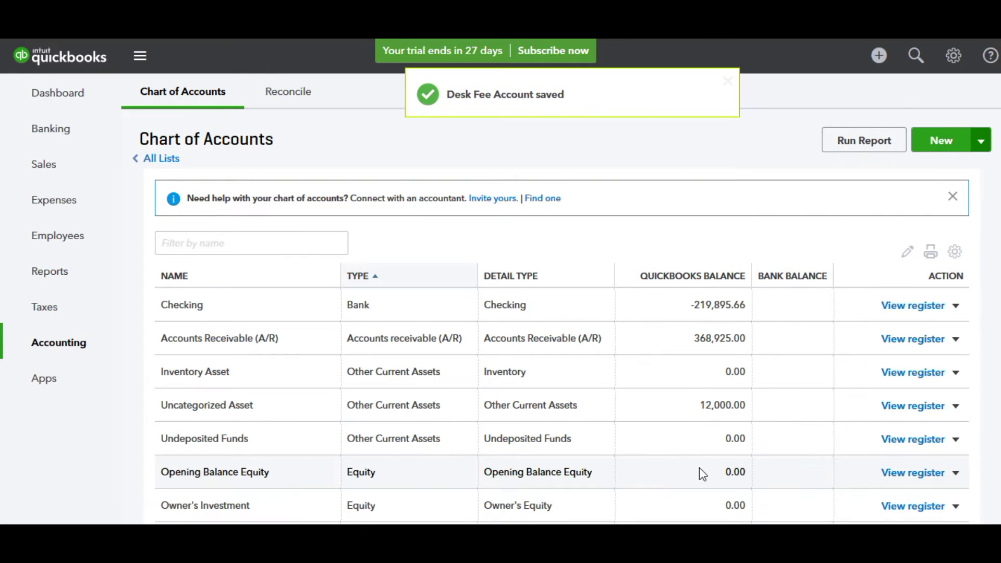
scroll(699, 467, down, 9)
scroll(699, 467, down, 2)
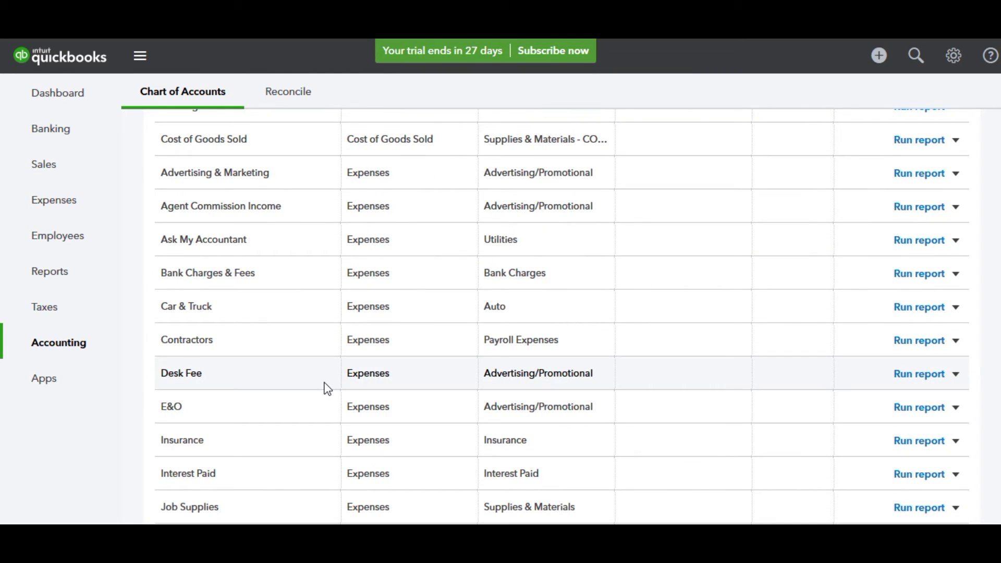
scroll(762, 359, up, 10)
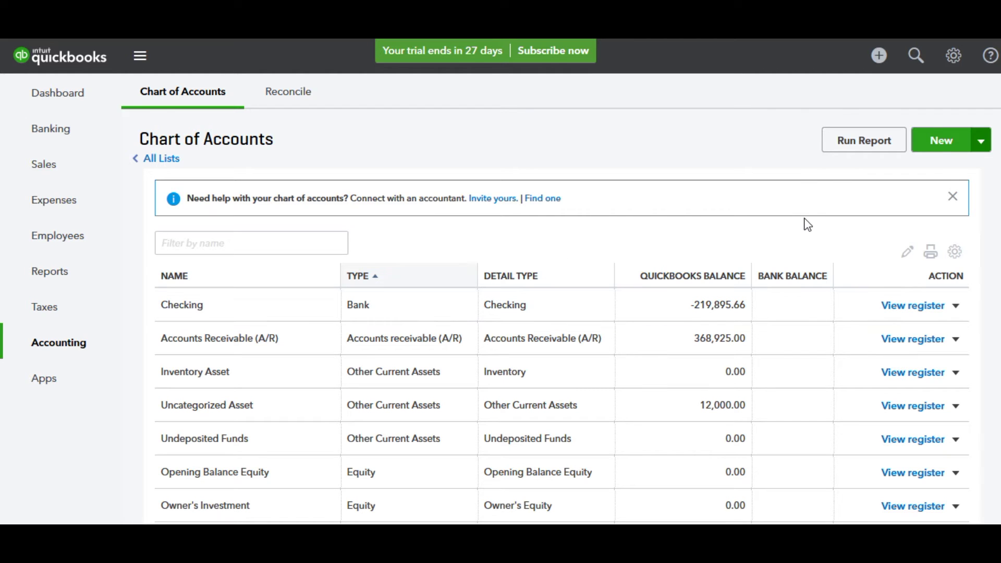
Step: Create a Bank account named 'Business Checking' with Cash on hand detail type and save it
click(945, 142)
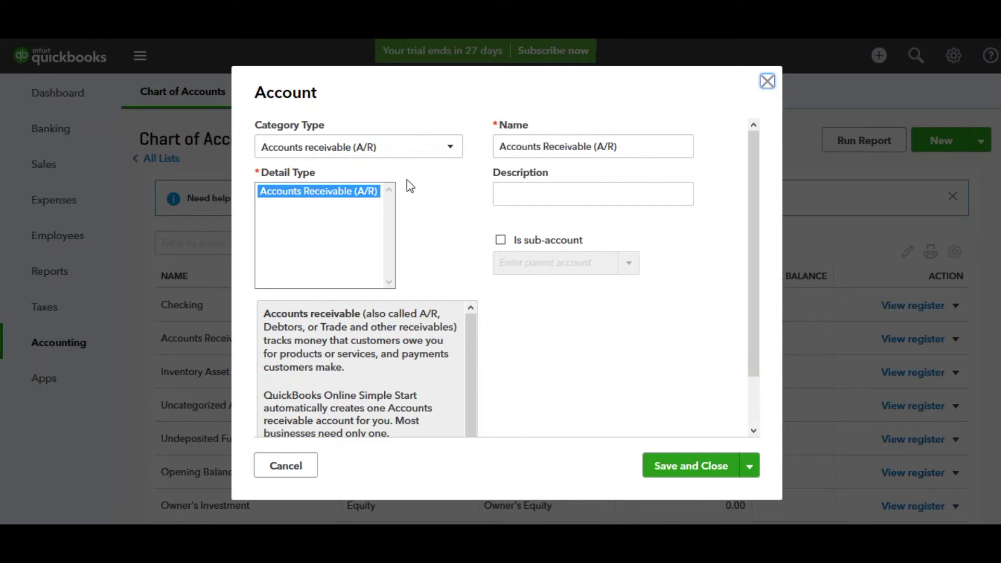
click(365, 151)
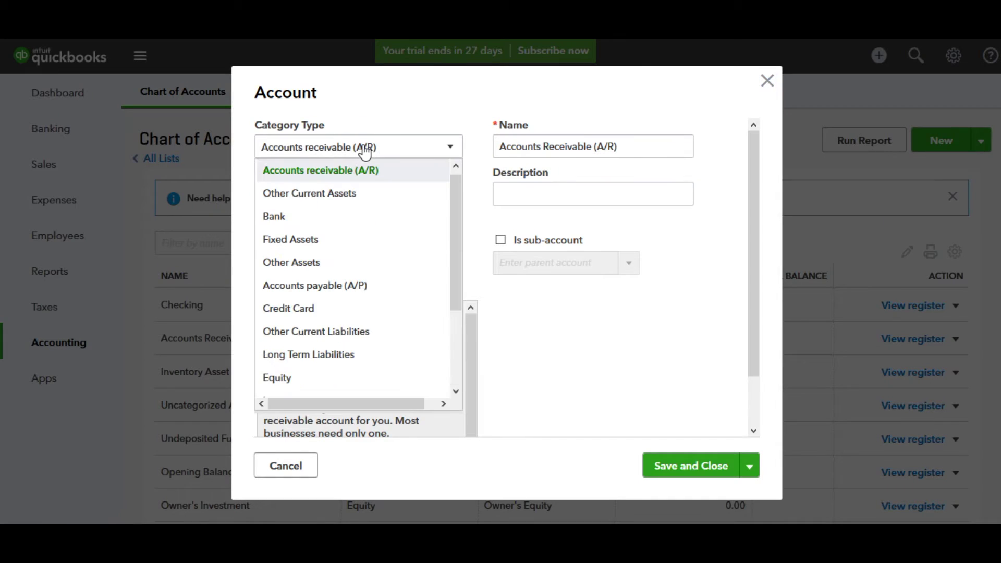
click(327, 217)
drag(579, 146, 497, 148)
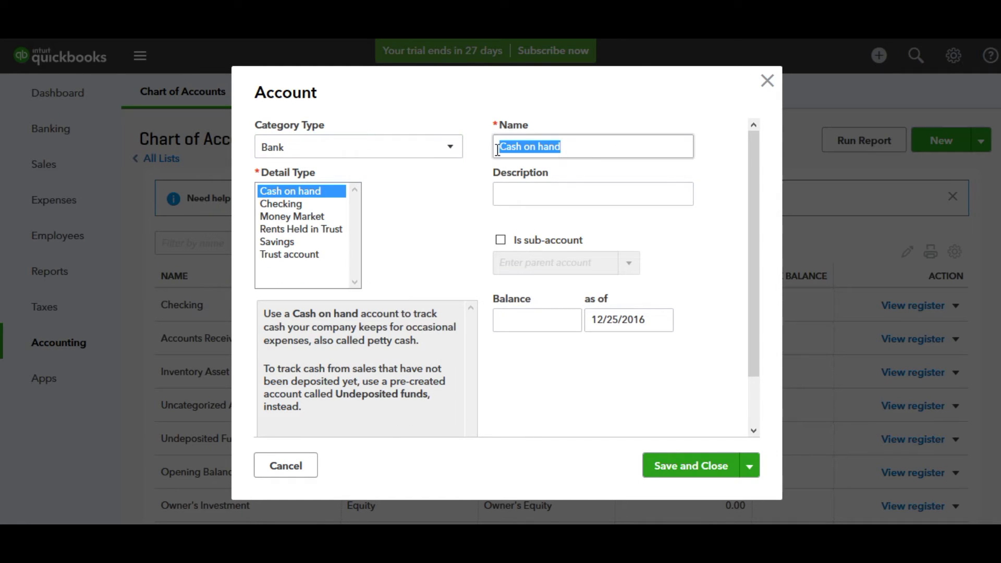
text(Busi)
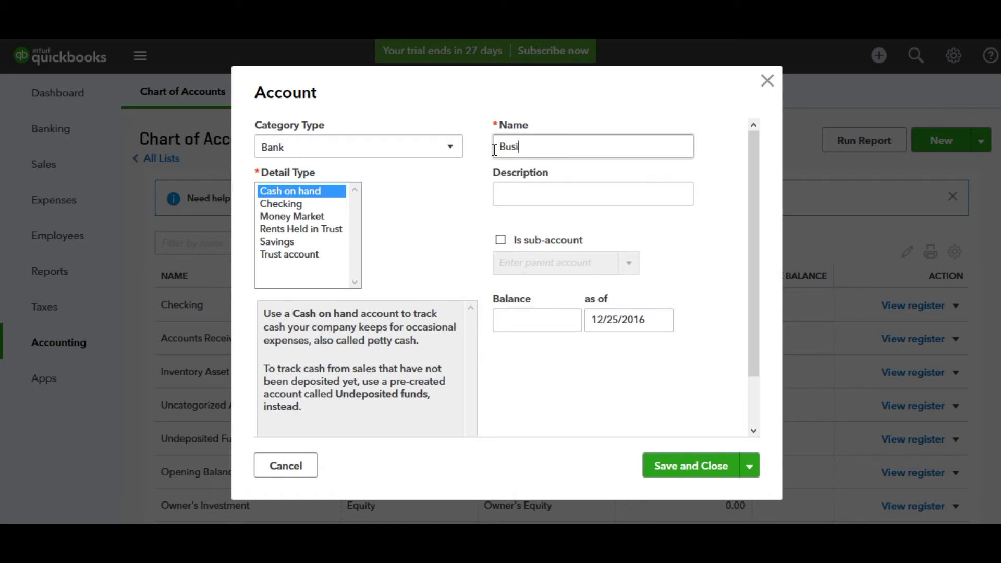
text(ness Checking)
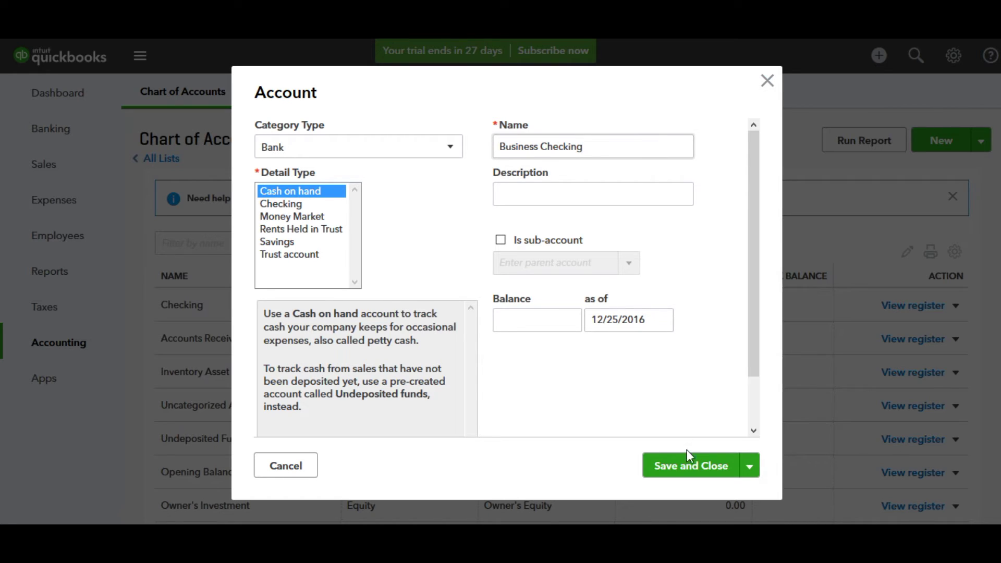
click(689, 472)
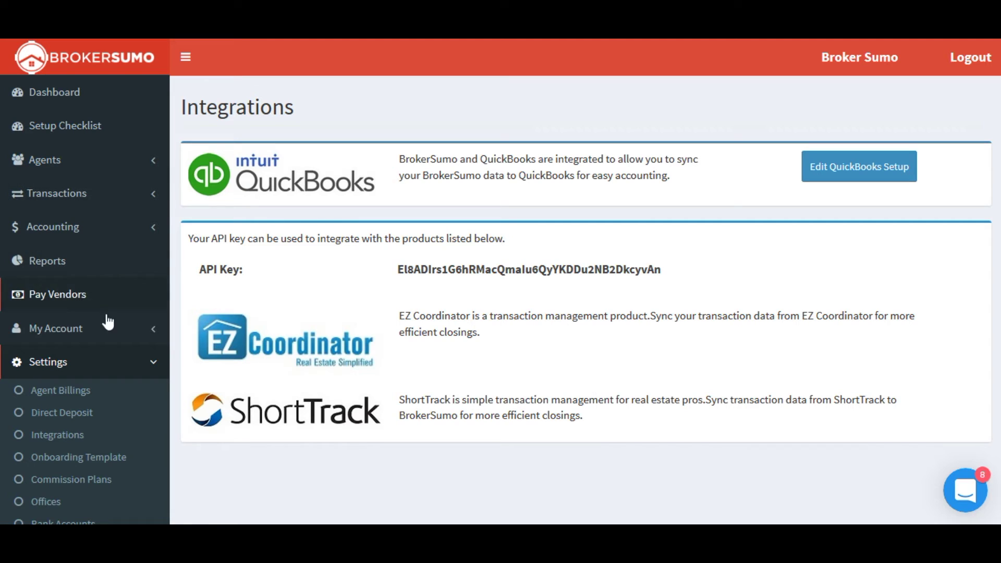
click(125, 369)
click(125, 368)
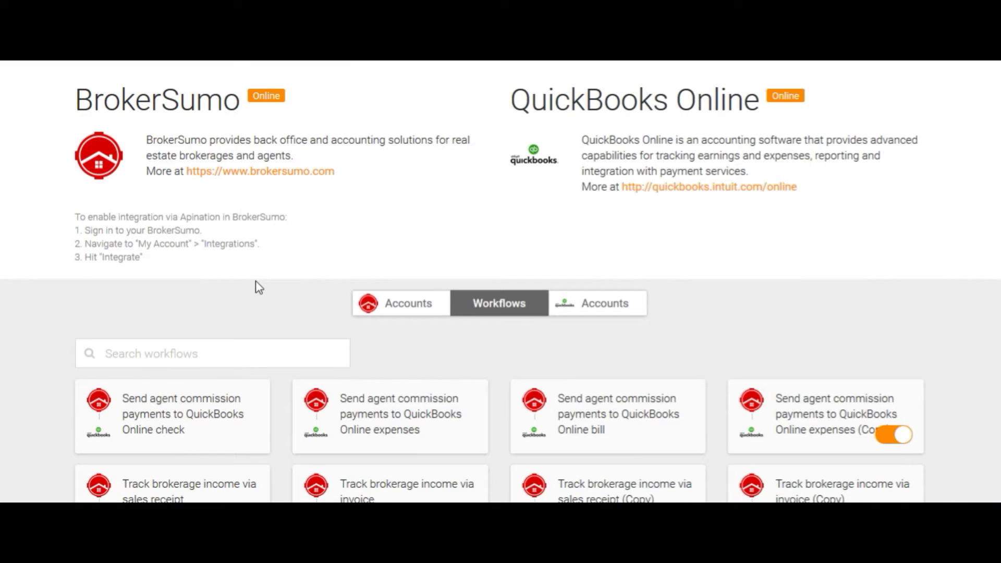
scroll(255, 284, down, 3)
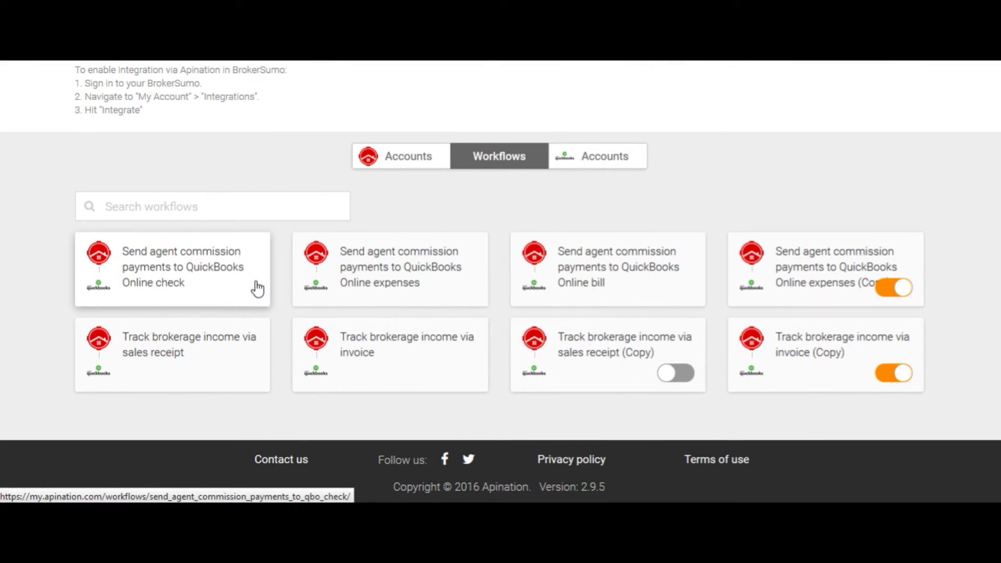
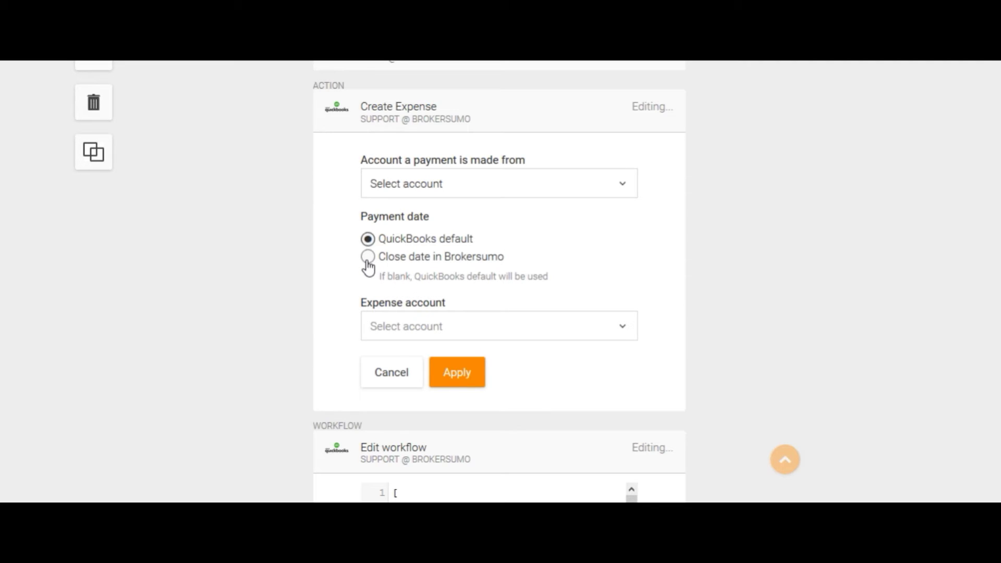
Step: Book the Create Expense action to Agent Commission Income, paid from Checking, and apply it
click(522, 331)
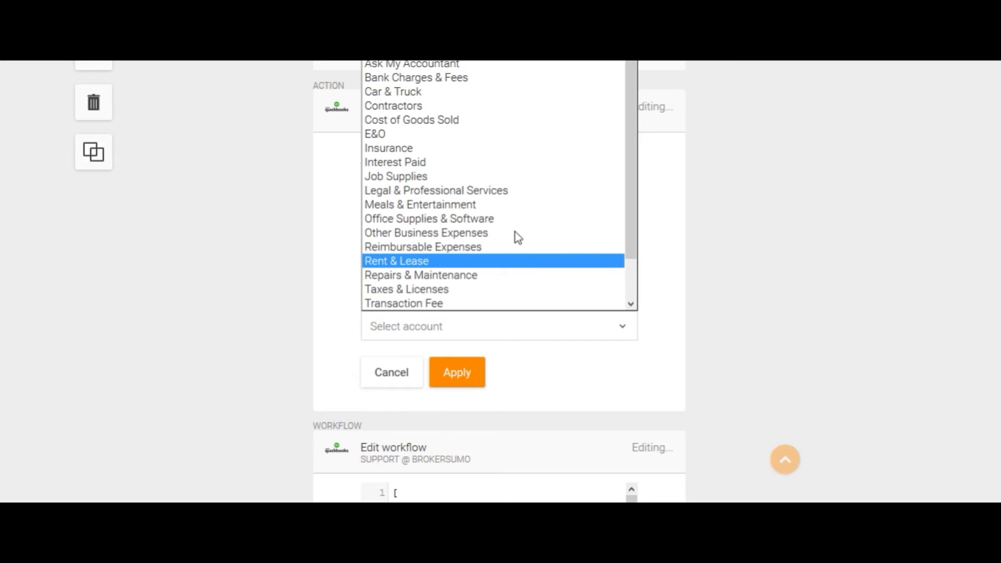
click(508, 57)
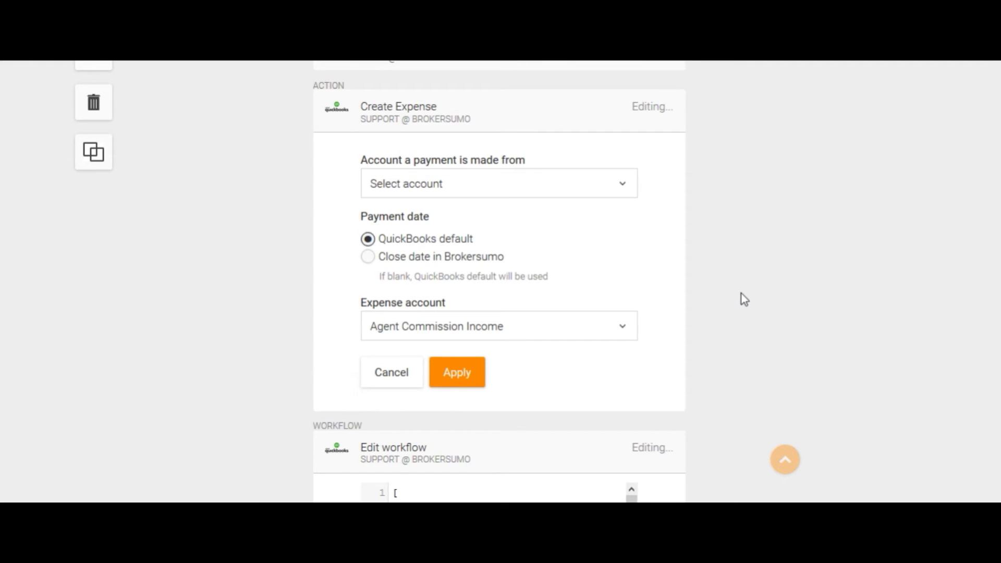
click(580, 184)
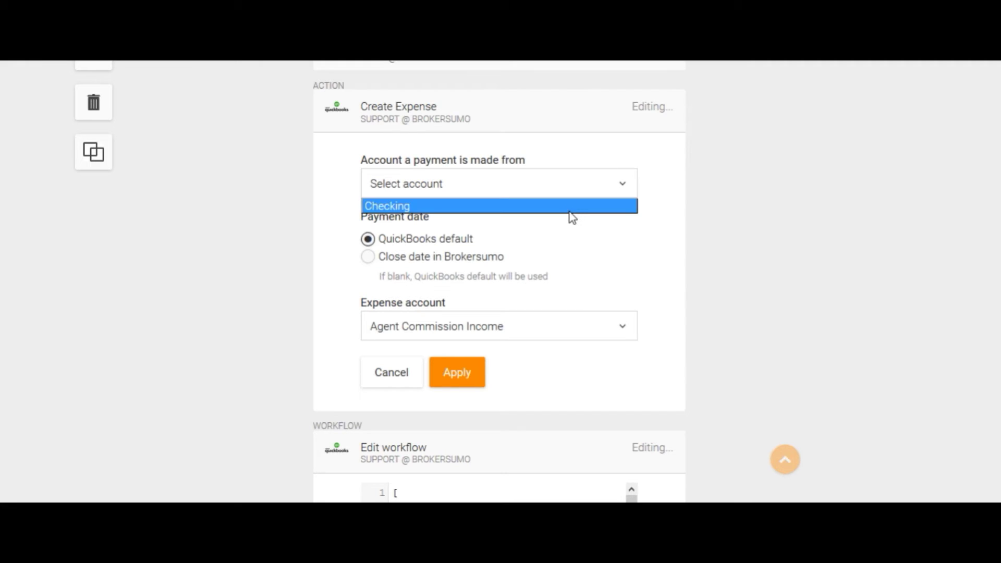
click(570, 207)
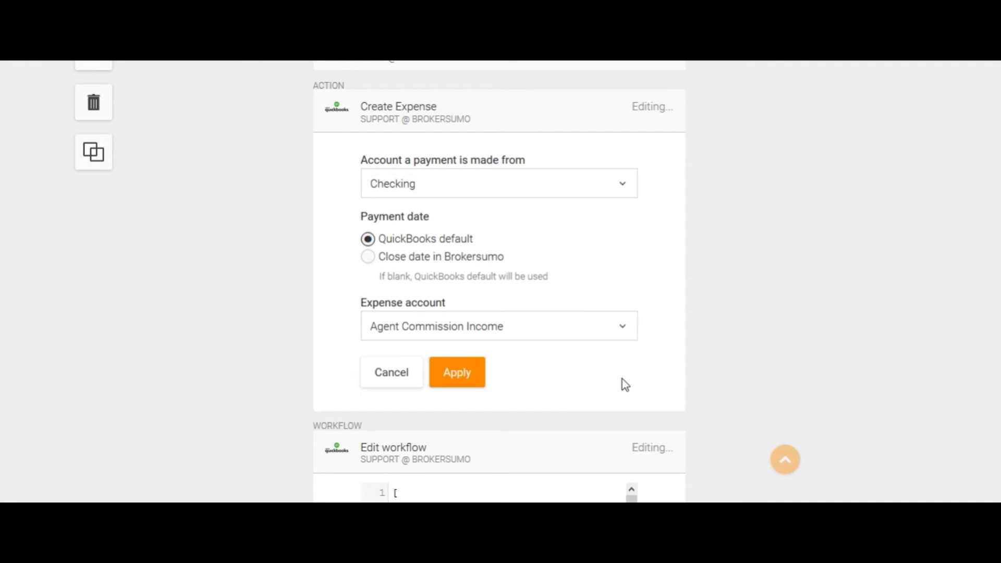
click(457, 374)
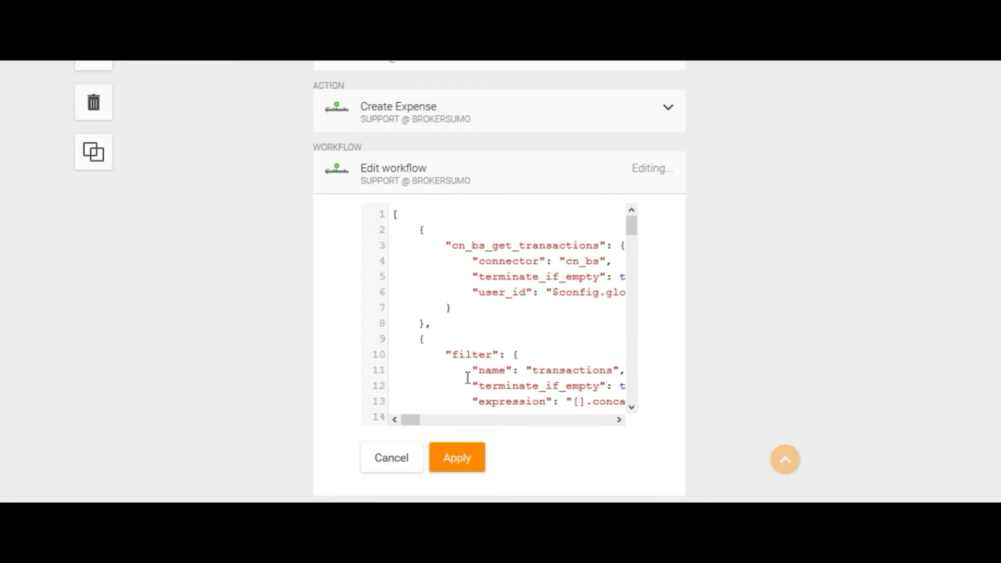
Step: Activate the copied agent commission expense workflow and view its trace log, showing a successful run at 9:28 AM
scroll(467, 377, up, 5)
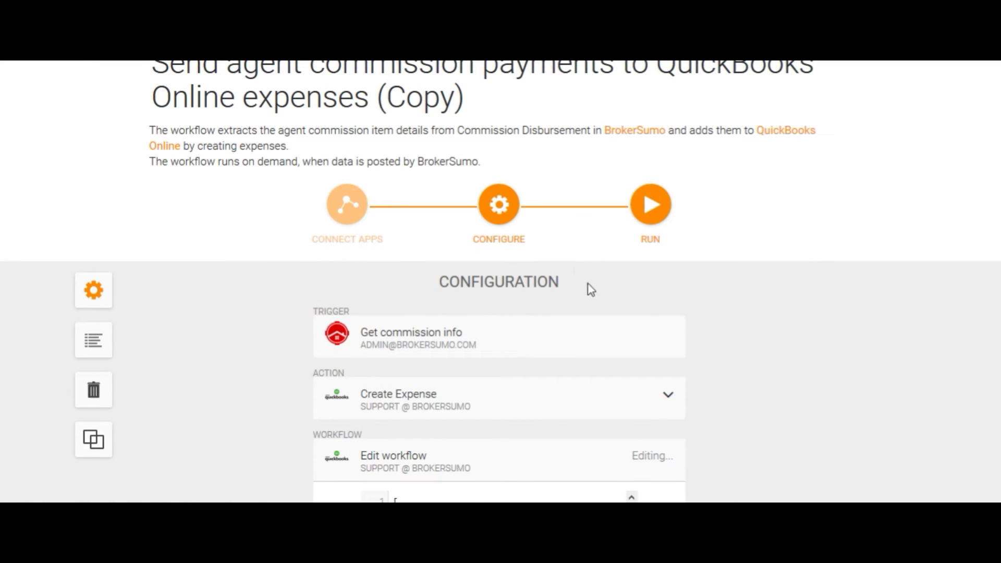
click(655, 210)
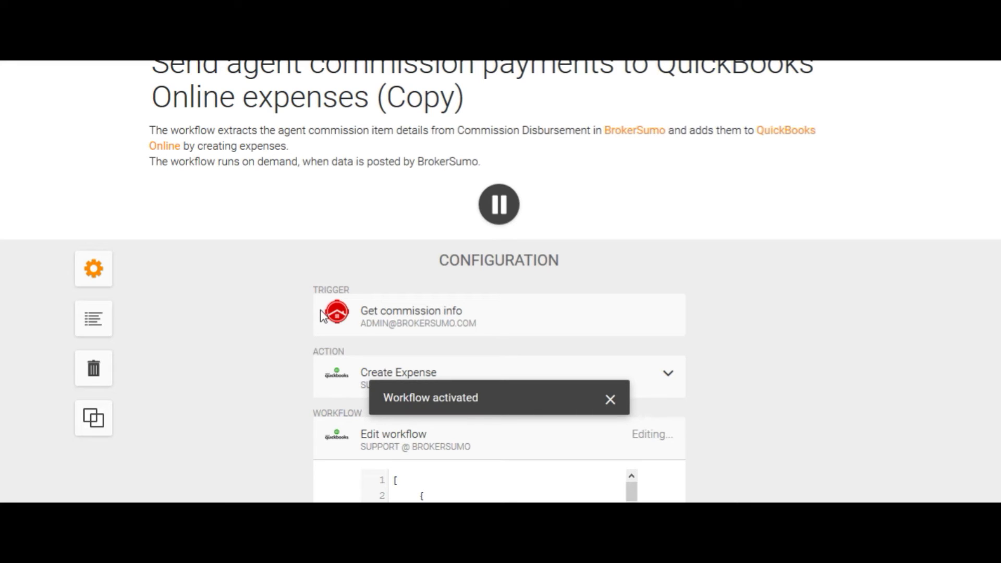
click(97, 323)
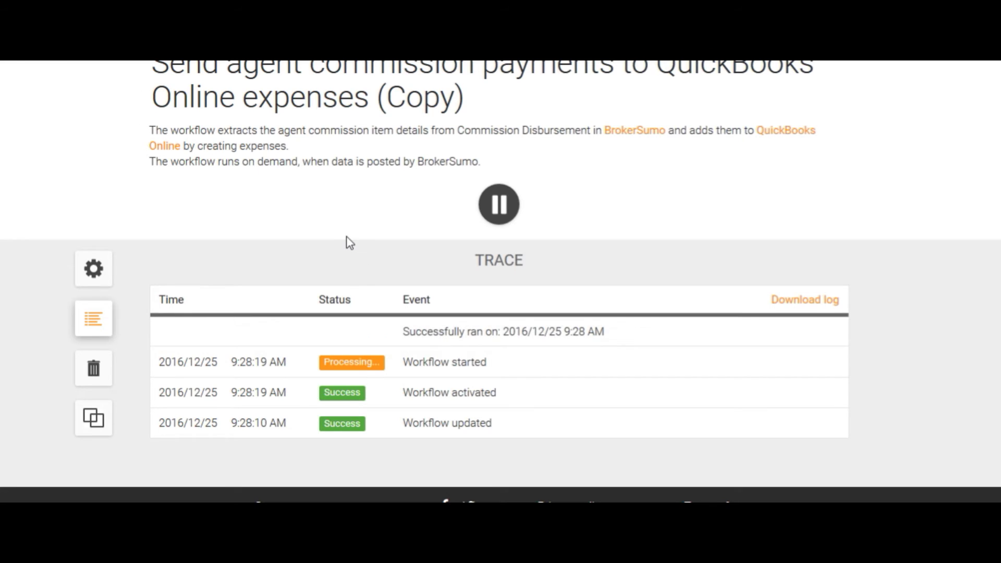
scroll(349, 243, up, 2)
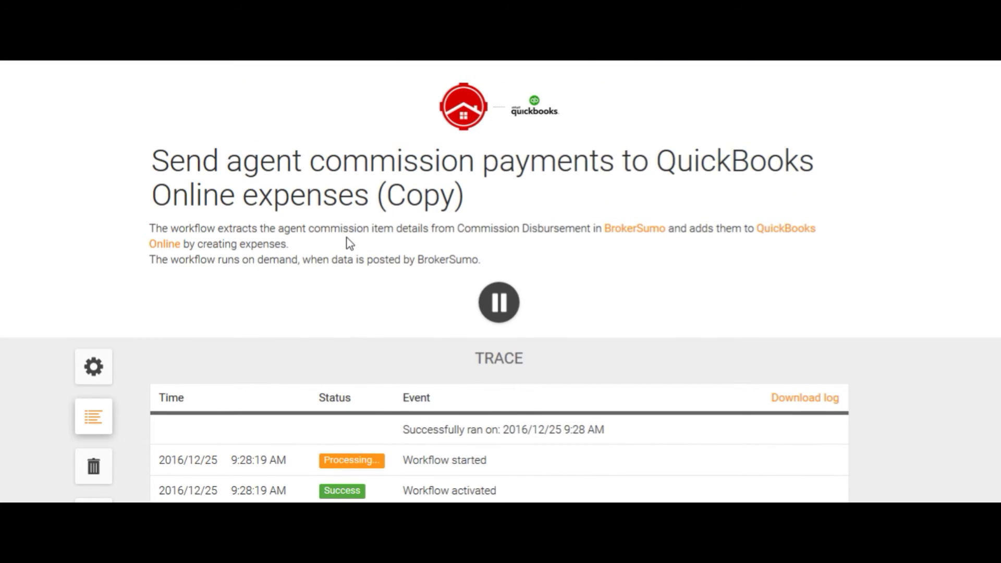
Step: Return to the Workflows list and switch off the fourth workflow card's toggle
click(284, 62)
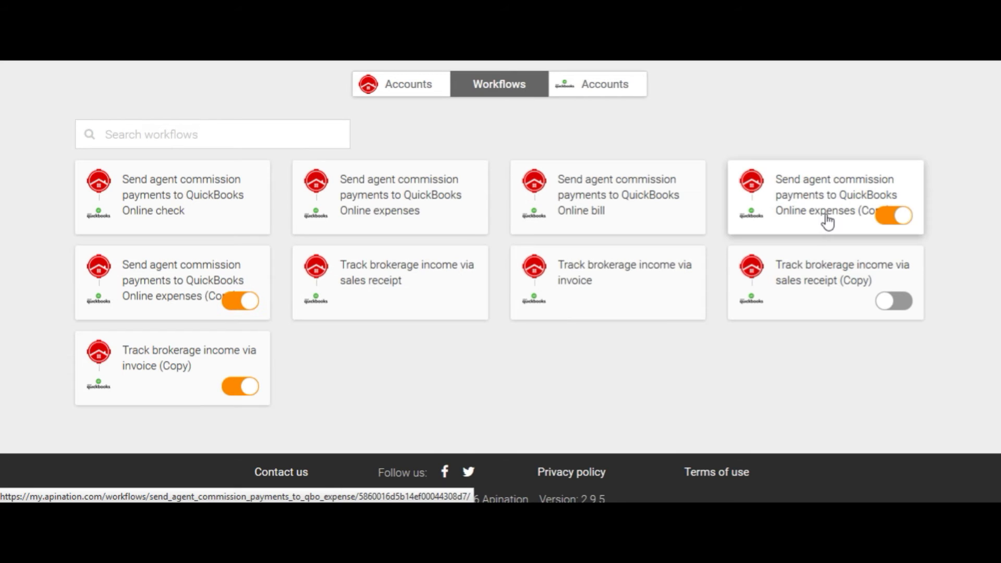
click(886, 218)
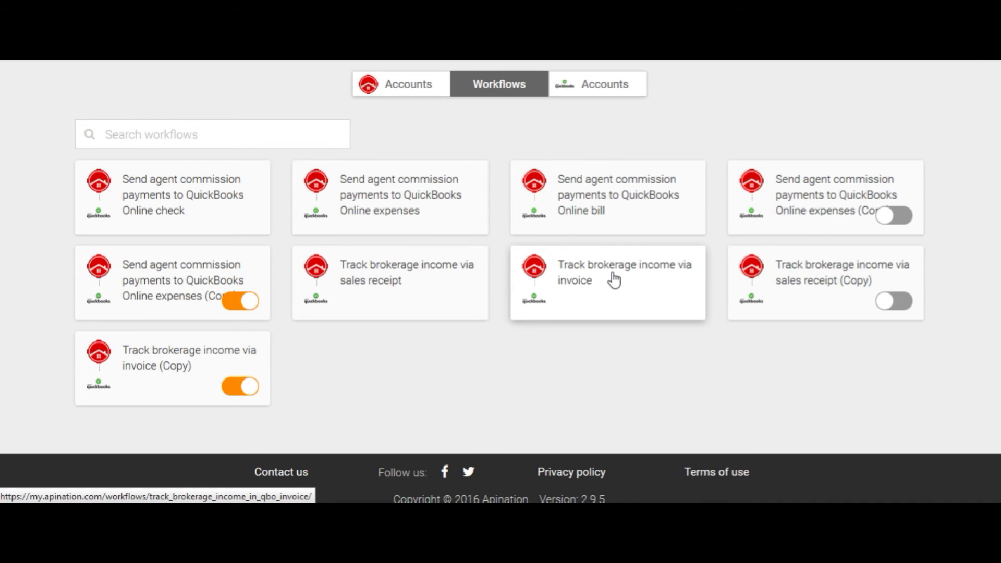
Step: Duplicate 'Track brokerage income via invoice', keeping its QuickBooks and BrokerSumo connections, and save the copy
click(628, 296)
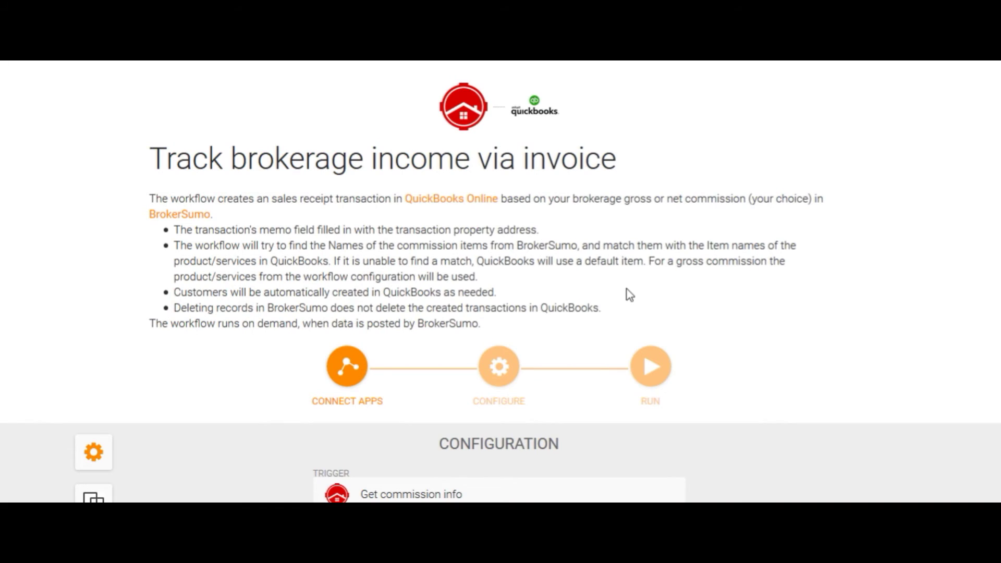
scroll(628, 295, down, 3)
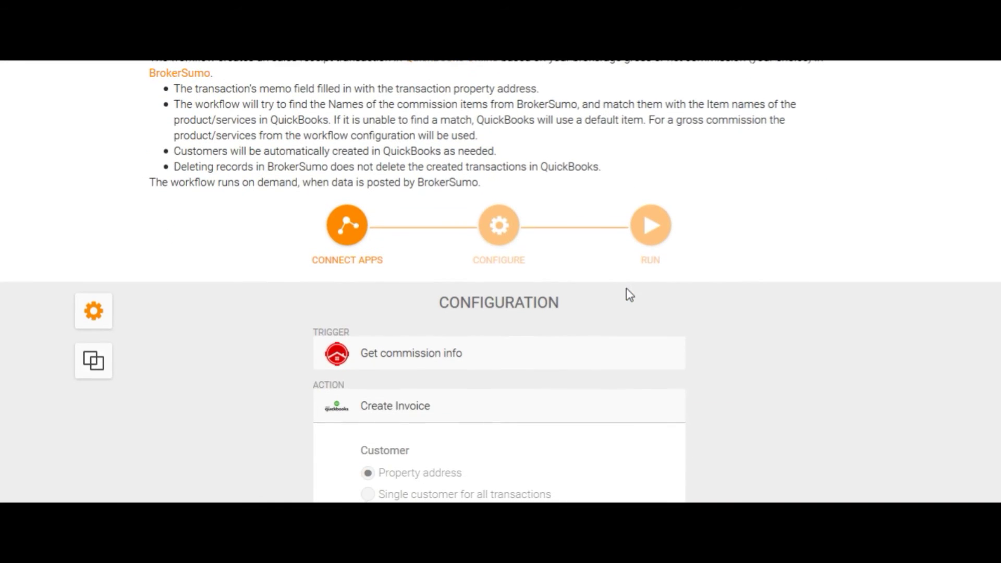
click(93, 361)
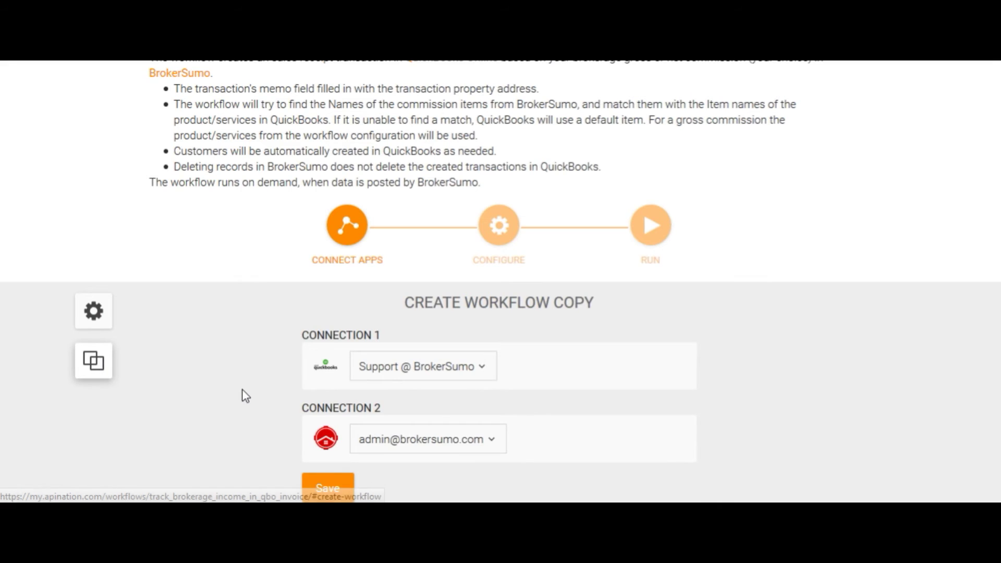
scroll(242, 396, down, 2)
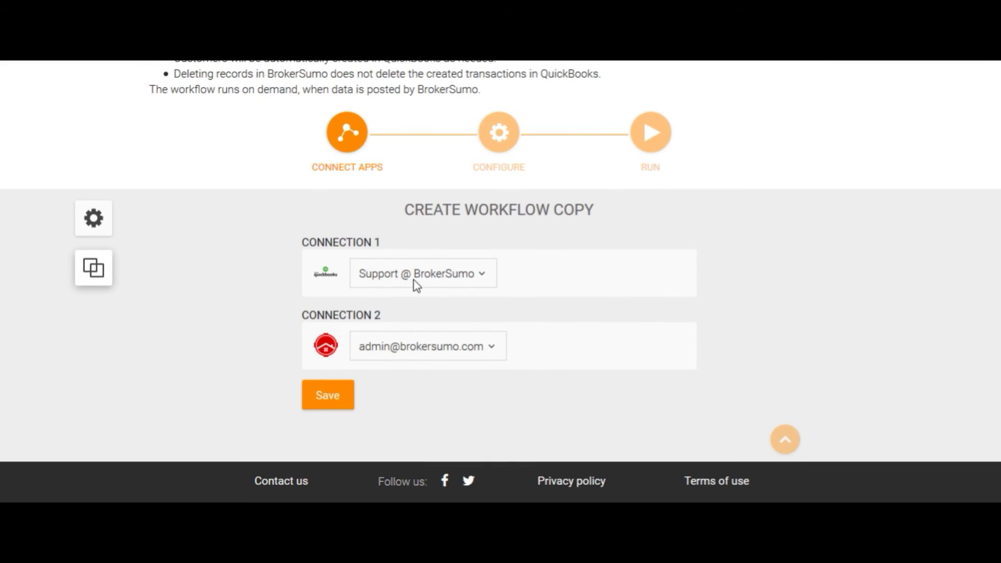
click(420, 347)
click(418, 349)
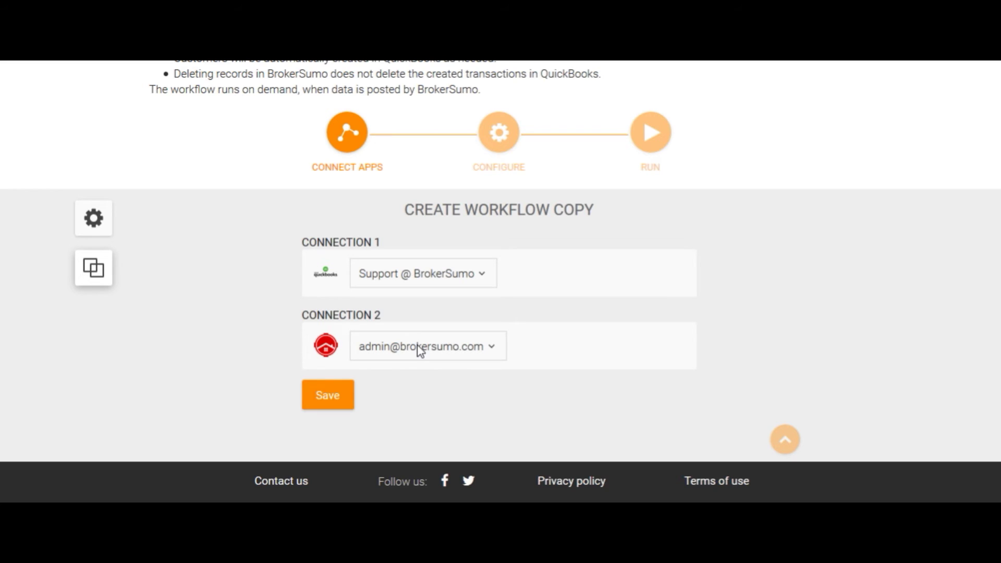
click(333, 399)
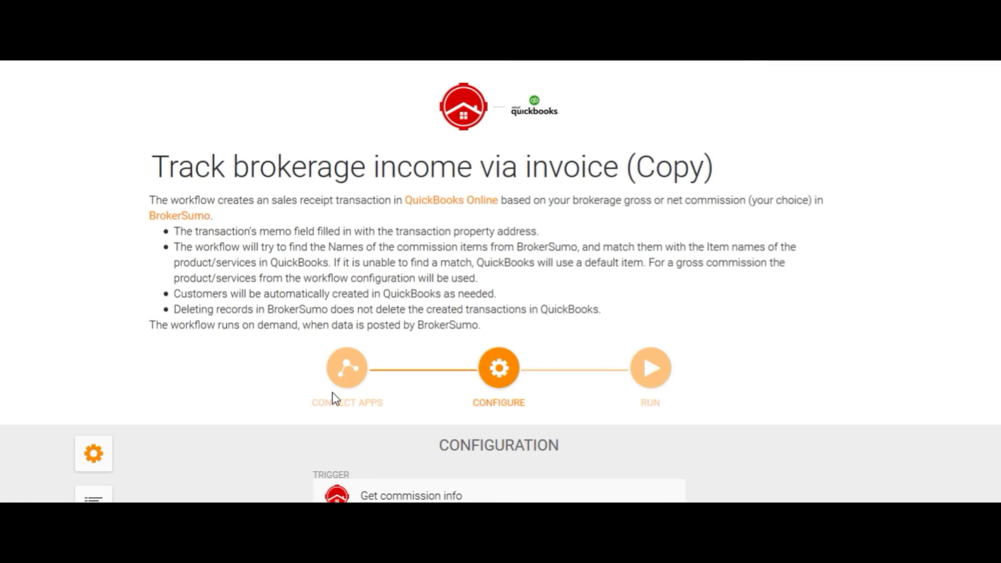
Step: Set both the invoice date and the due date to the BrokerSumo Close date
scroll(333, 400, down, 6)
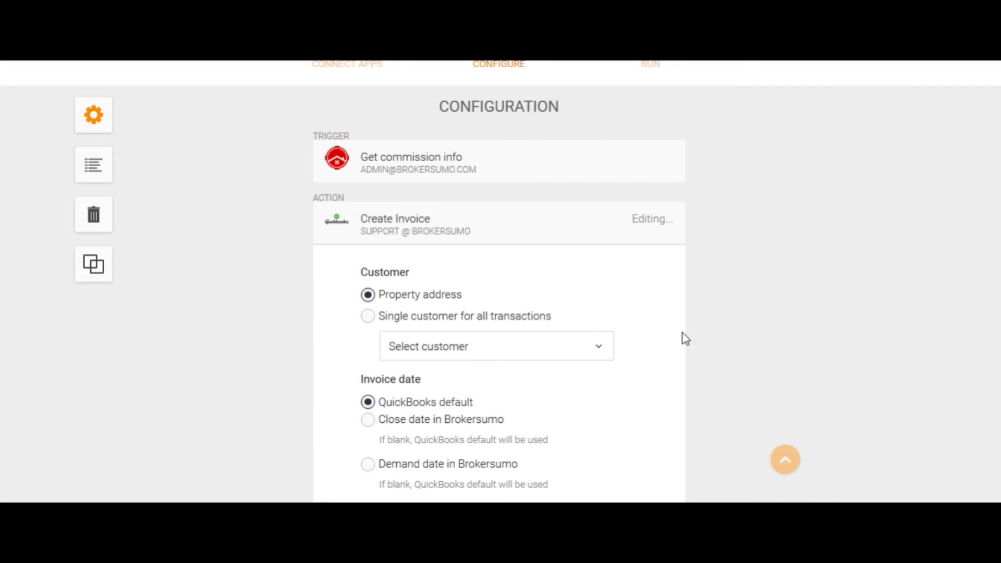
scroll(684, 337, down, 1)
scroll(685, 337, down, 1)
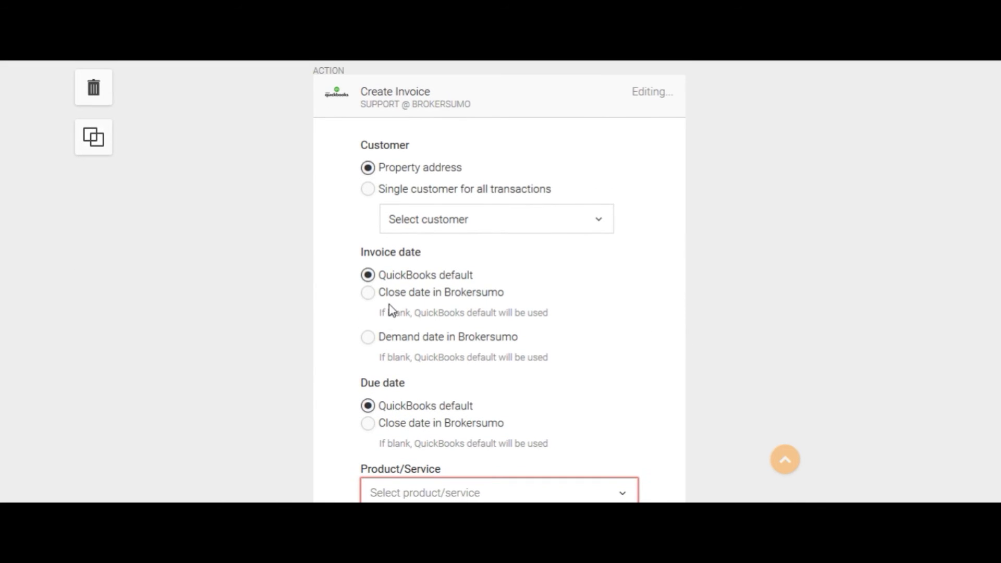
click(367, 292)
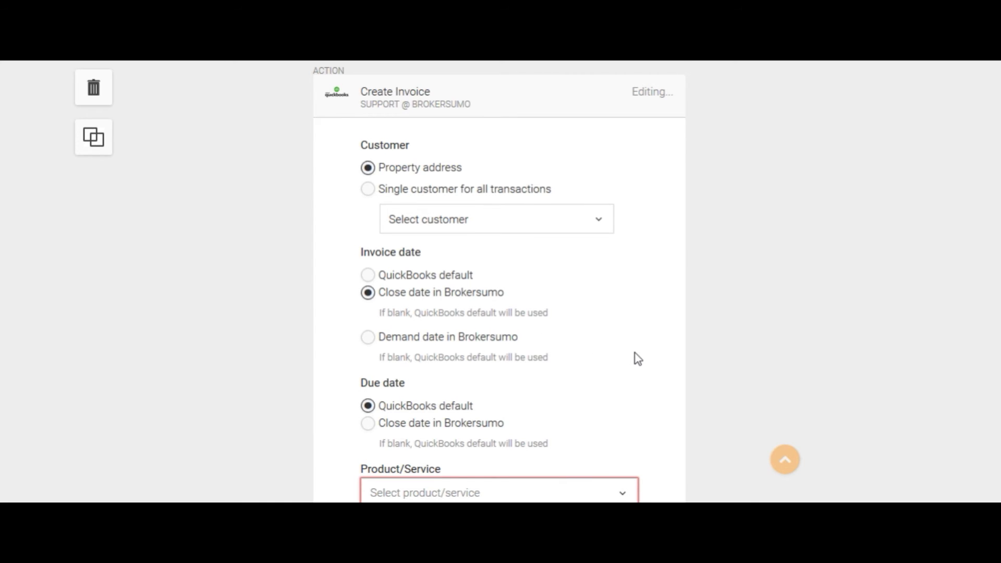
scroll(635, 358, down, 2)
scroll(635, 358, down, 1)
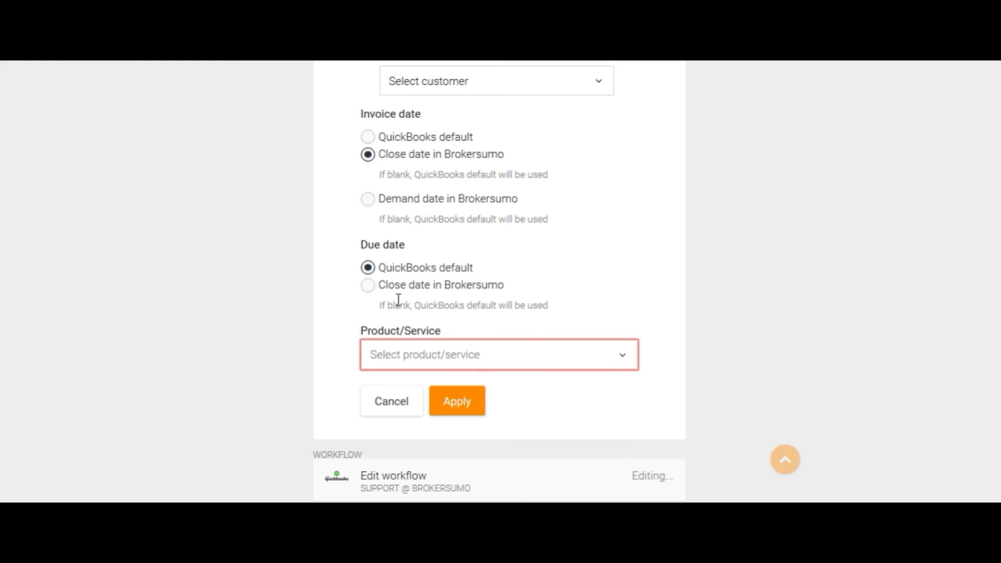
click(369, 286)
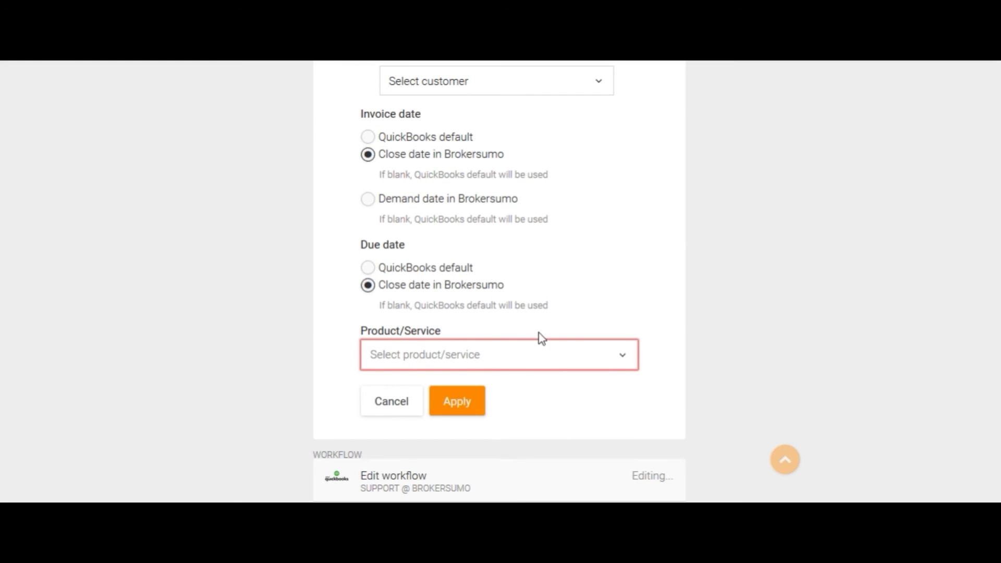
Step: Choose Gross Brokerage Commission as the product/service and apply the invoice settings
click(544, 358)
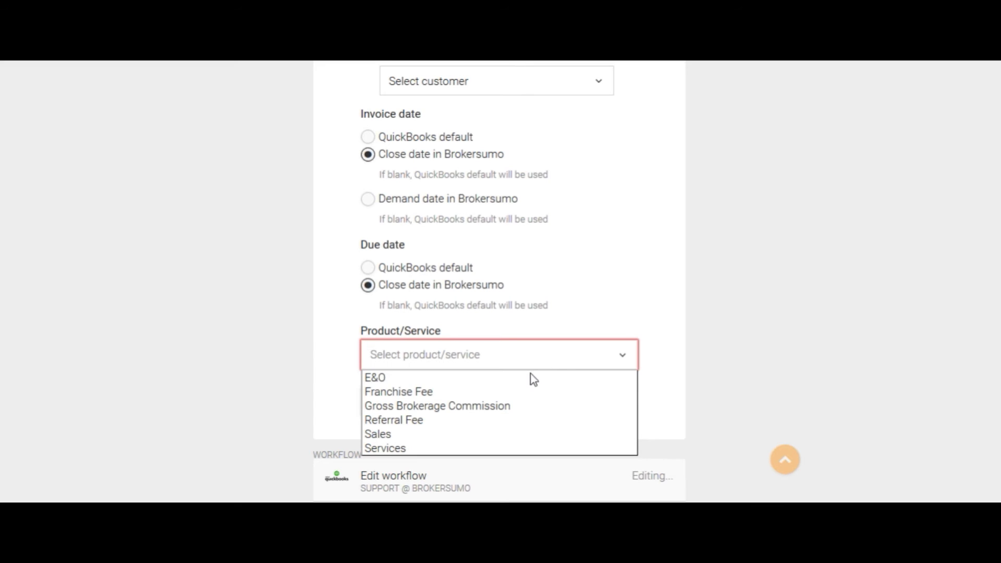
click(522, 410)
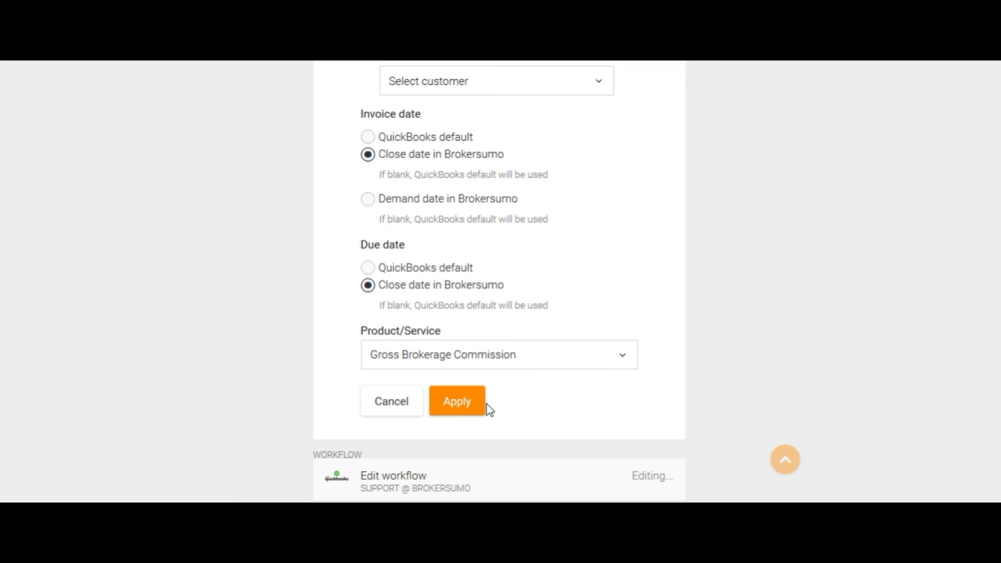
click(461, 408)
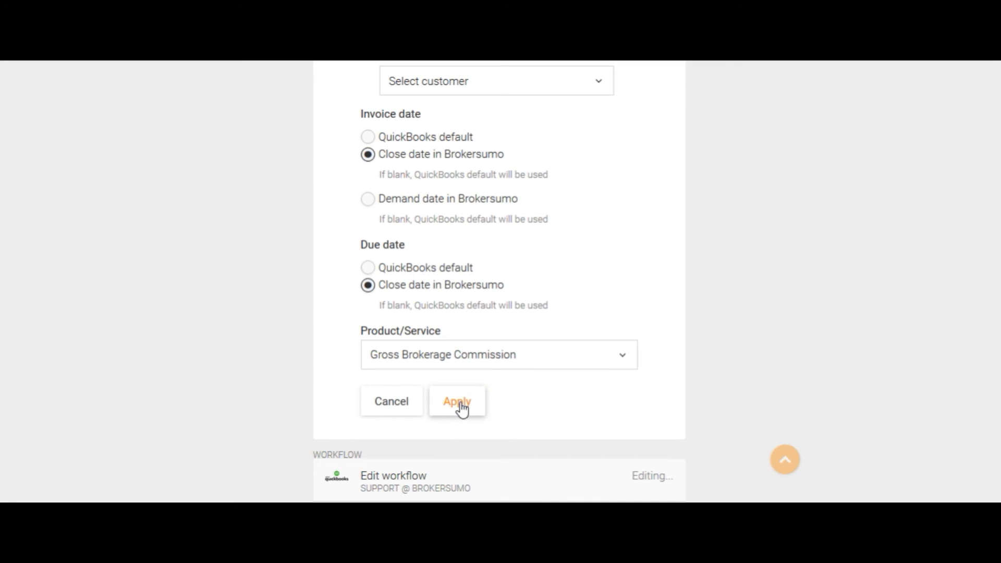
click(461, 408)
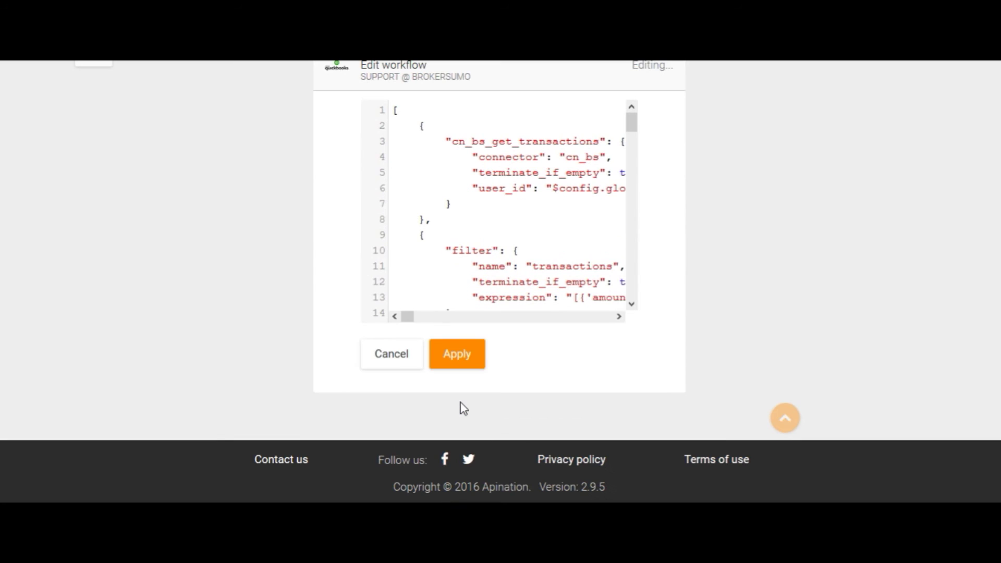
scroll(461, 402, up, 10)
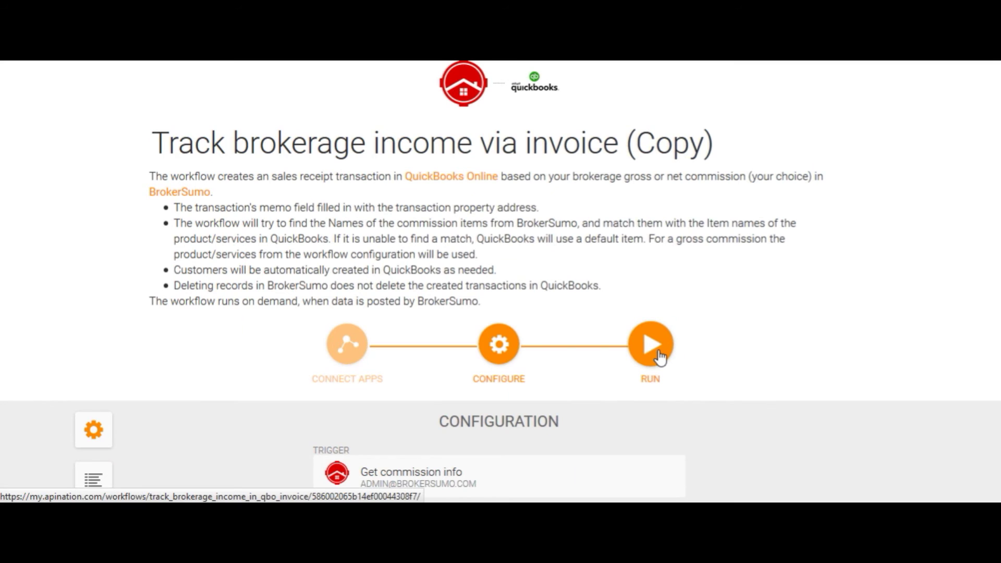
Step: Activate the 'Track brokerage income via invoice (Copy)' workflow and open its trace log
click(658, 351)
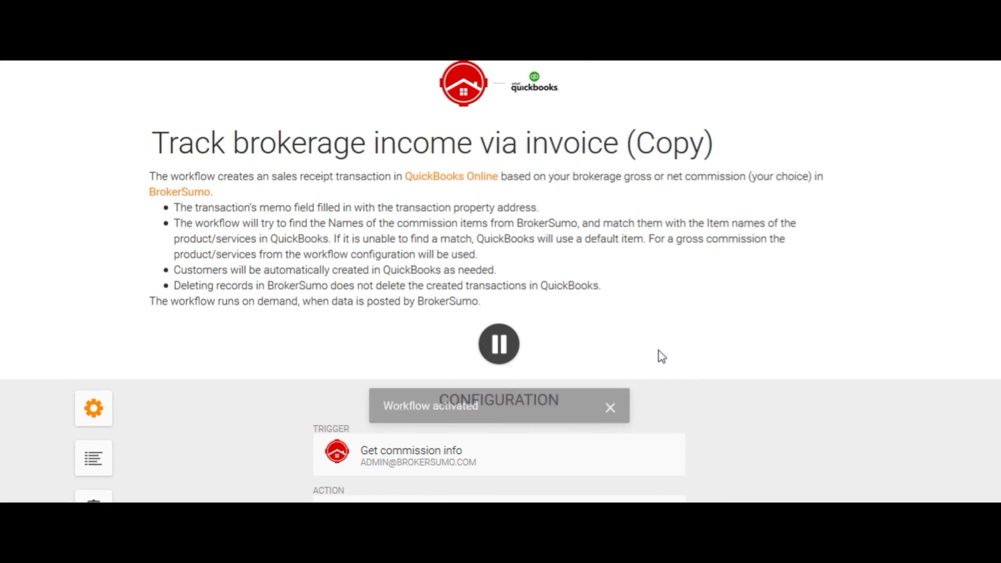
scroll(156, 376, down, 3)
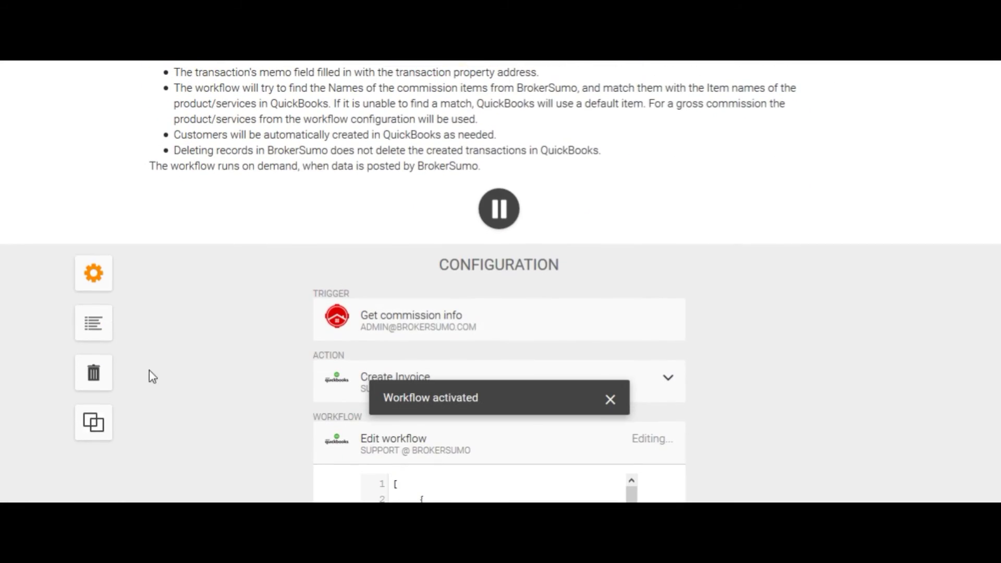
click(93, 325)
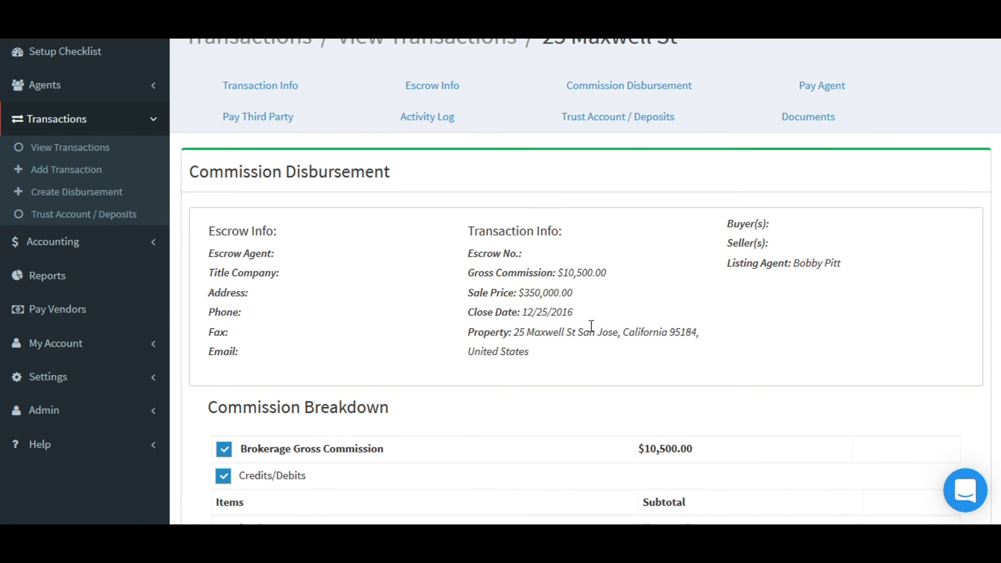
scroll(591, 326, down, 4)
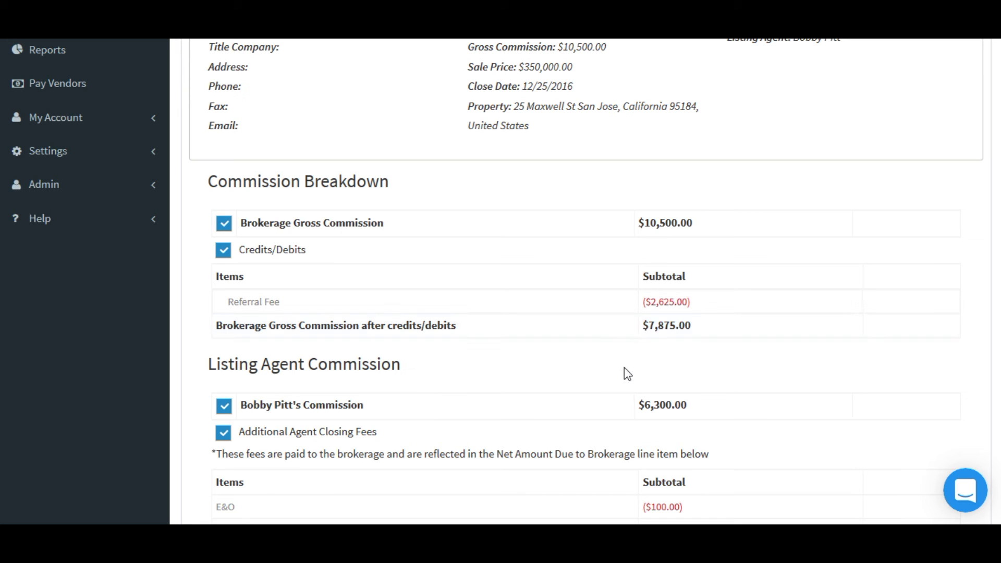
scroll(626, 372, down, 5)
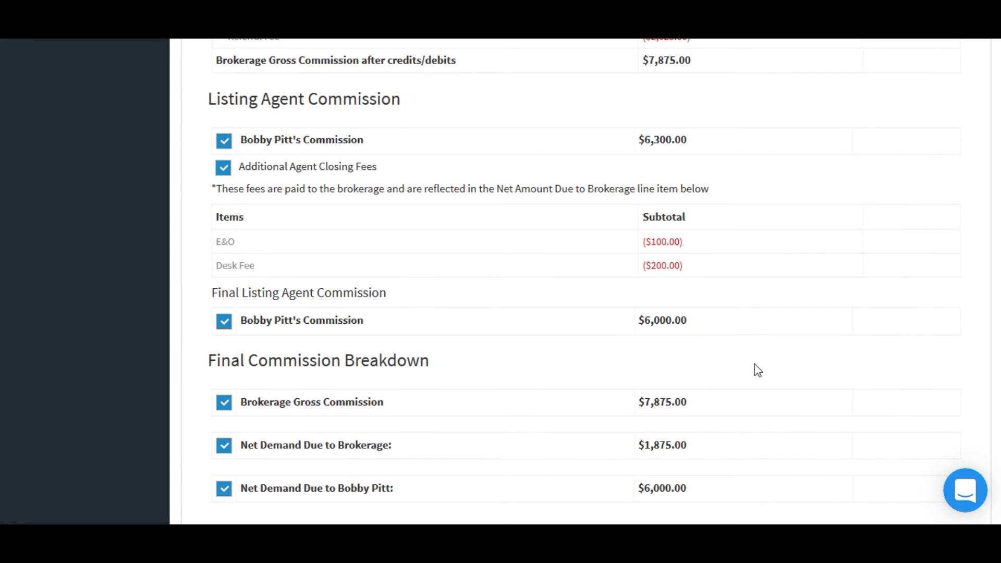
scroll(757, 370, down, 3)
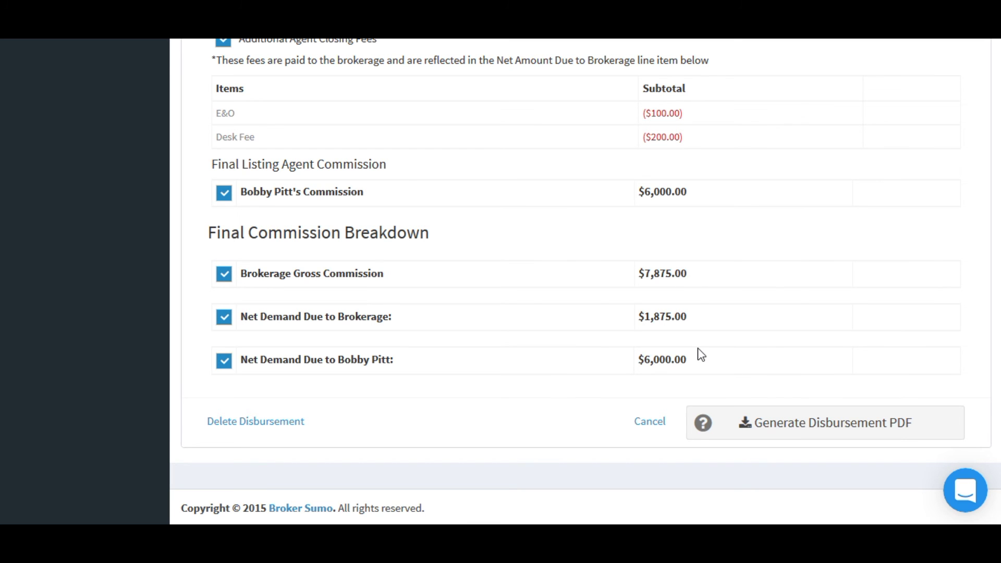
scroll(701, 354, up, 15)
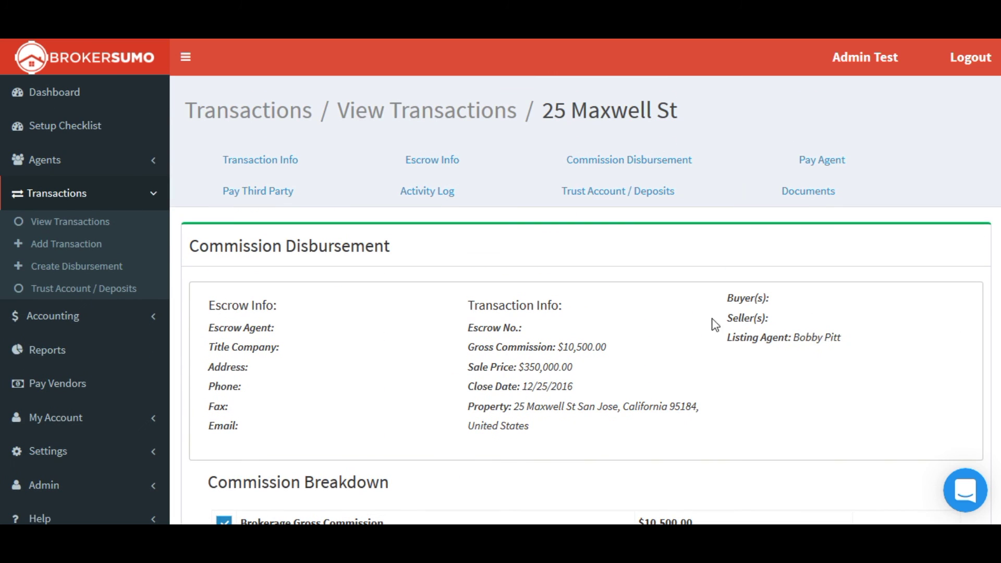
click(832, 162)
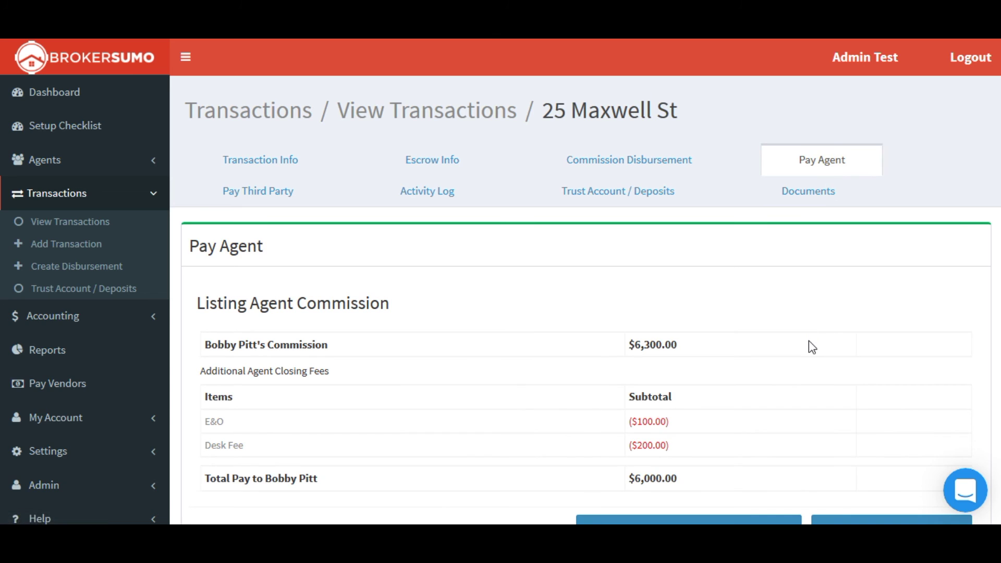
scroll(811, 344, down, 2)
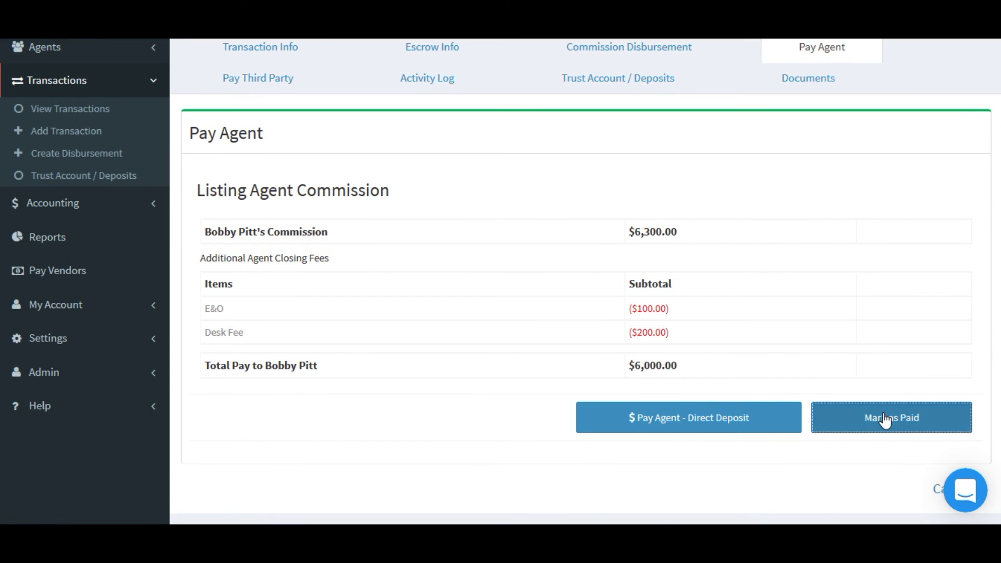
click(885, 417)
click(628, 178)
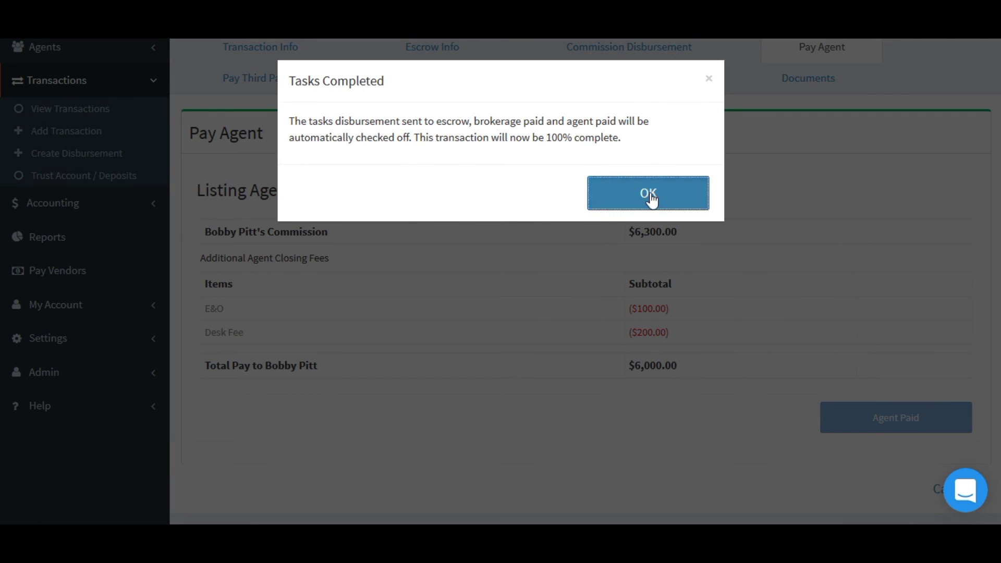
click(649, 196)
scroll(290, 214, up, 2)
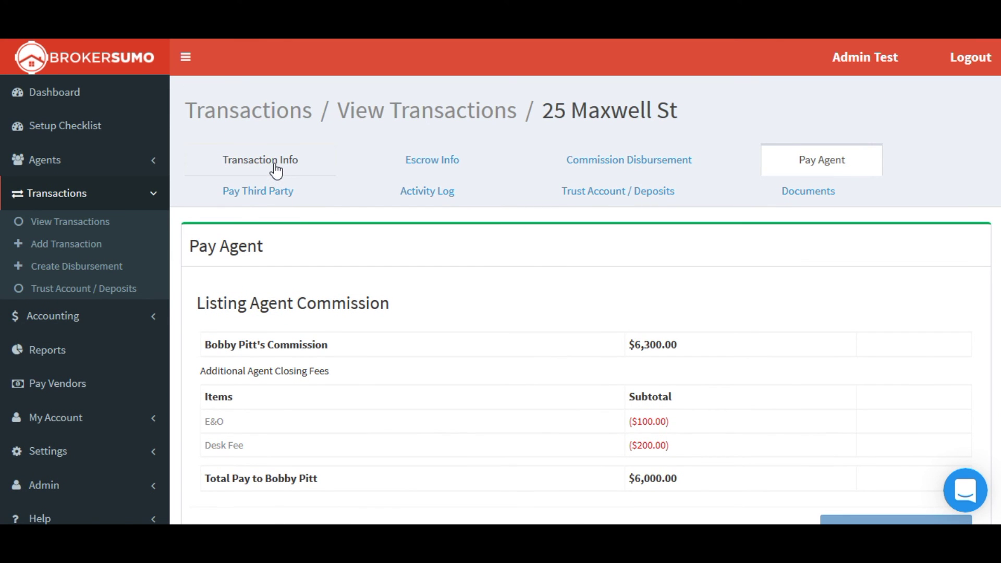
click(274, 164)
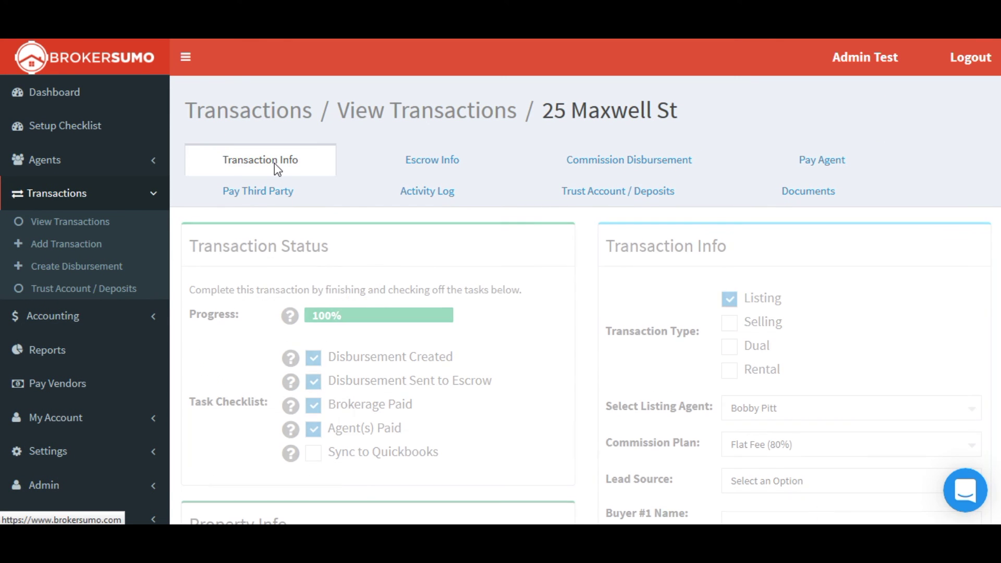
click(313, 454)
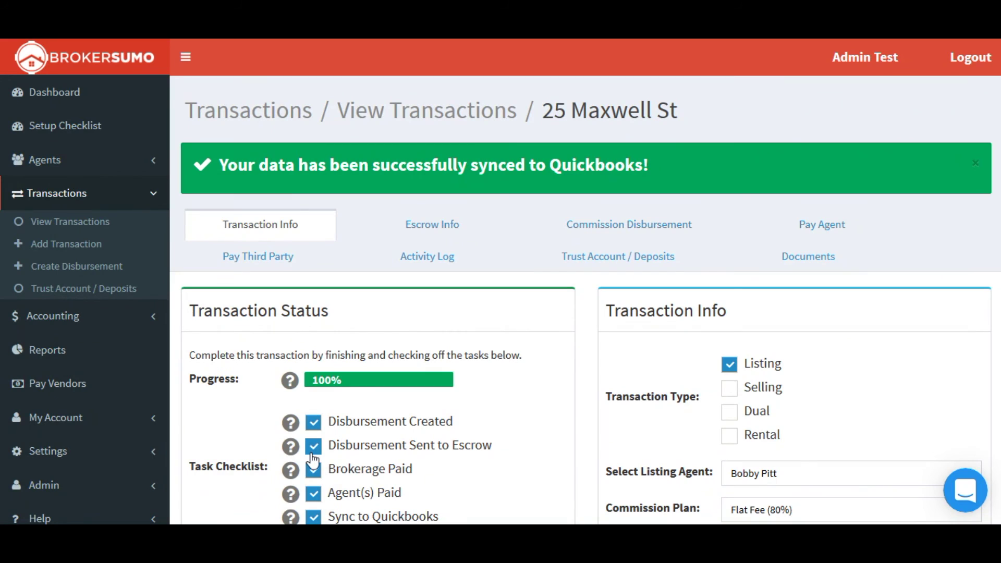
click(286, 38)
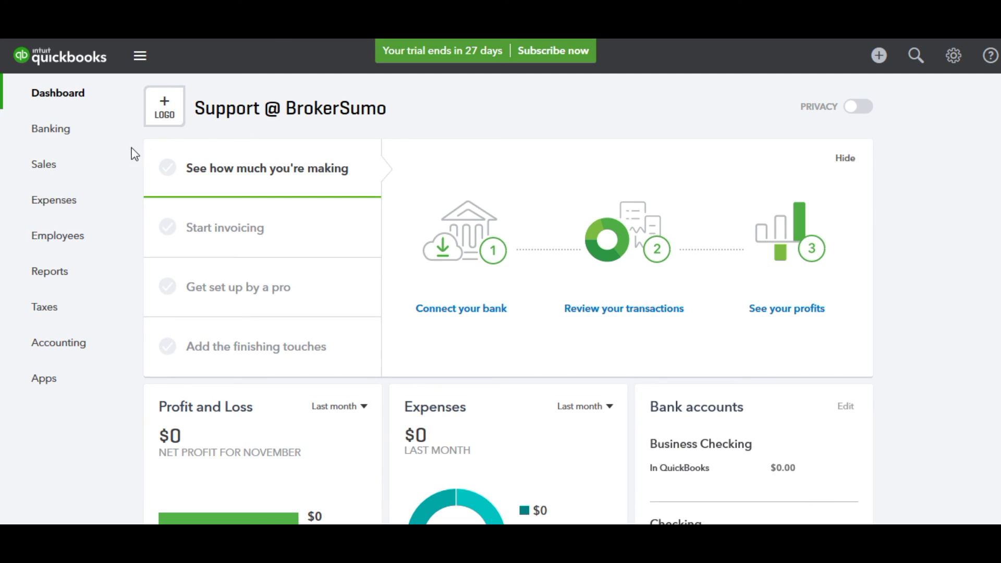
click(82, 176)
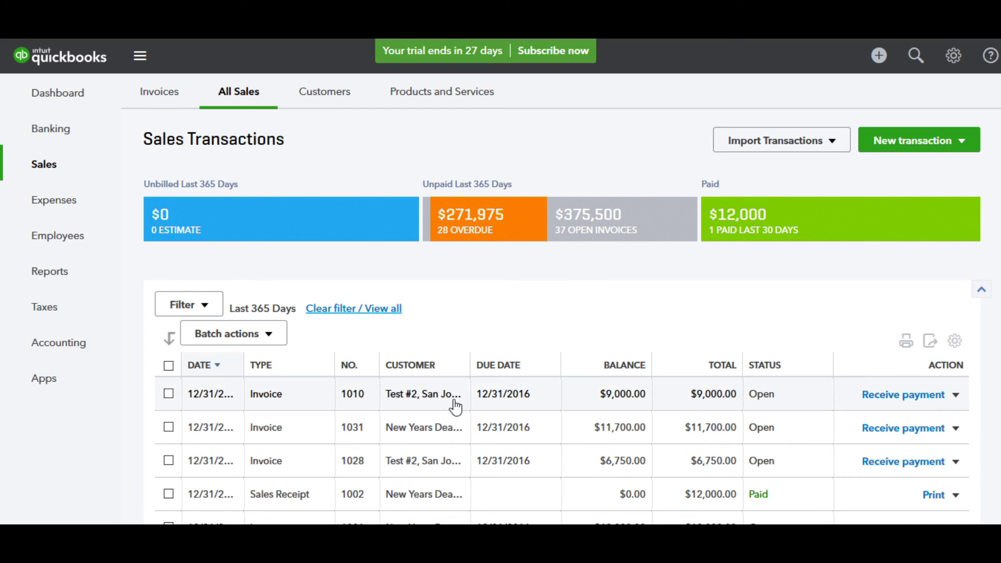
scroll(455, 406, down, 3)
scroll(456, 407, down, 3)
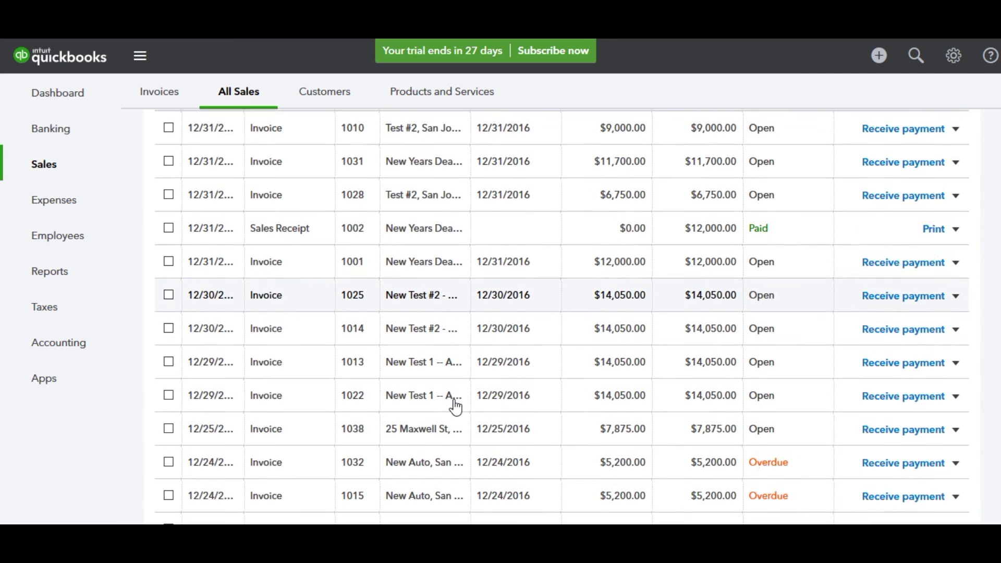
click(423, 414)
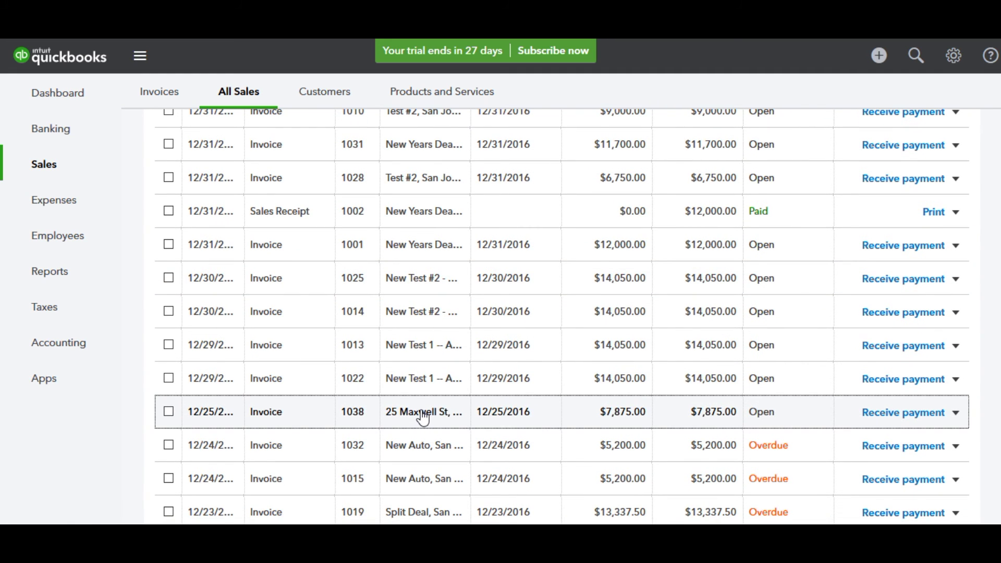
scroll(424, 417, down, 1)
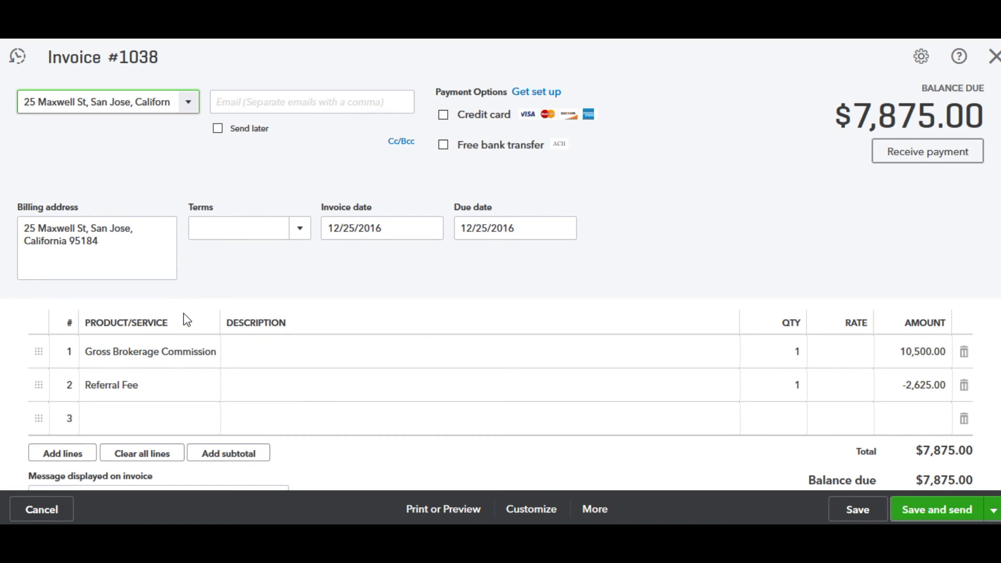
click(993, 56)
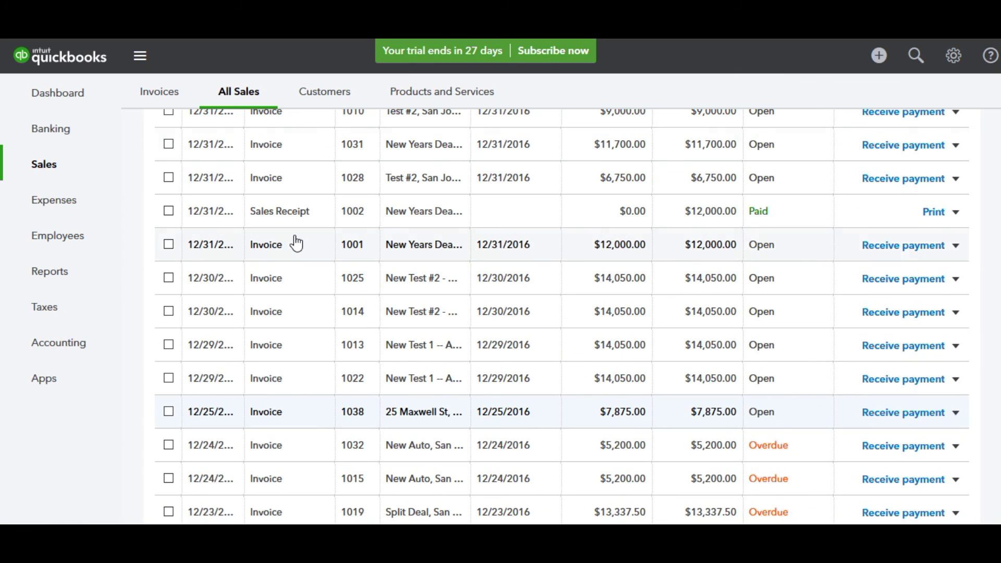
Step: Open the agent's $6,000 expense with E&O and Desk Fee deductions and compare it to BrokerSumo's disbursement
click(70, 209)
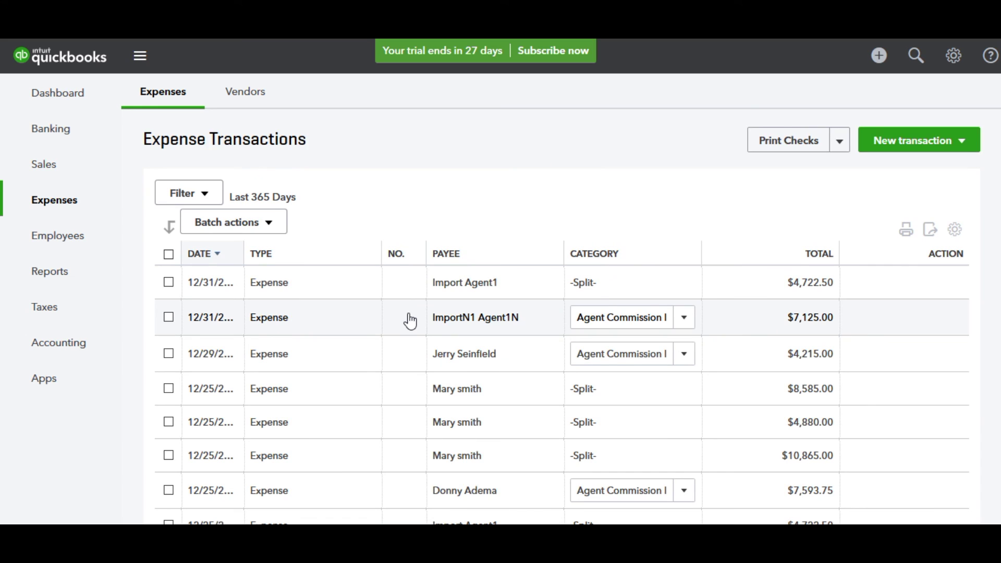
scroll(411, 321, down, 8)
scroll(410, 321, down, 7)
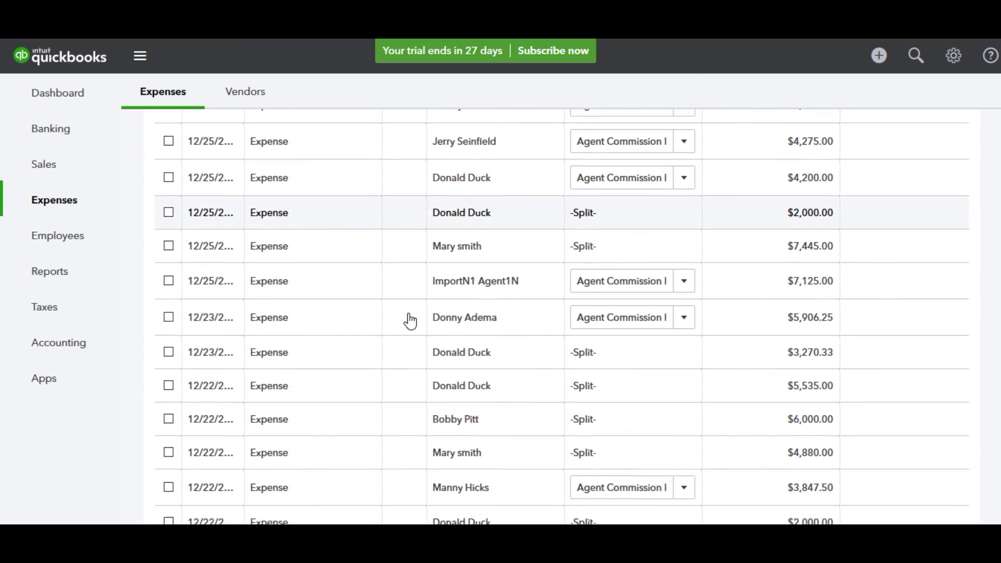
click(457, 414)
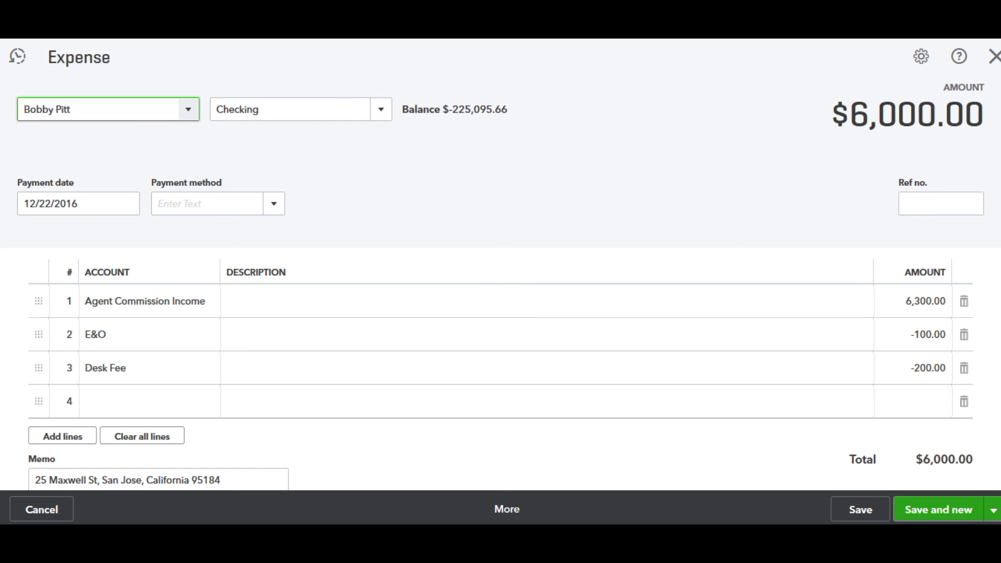
scroll(404, 377, down, 4)
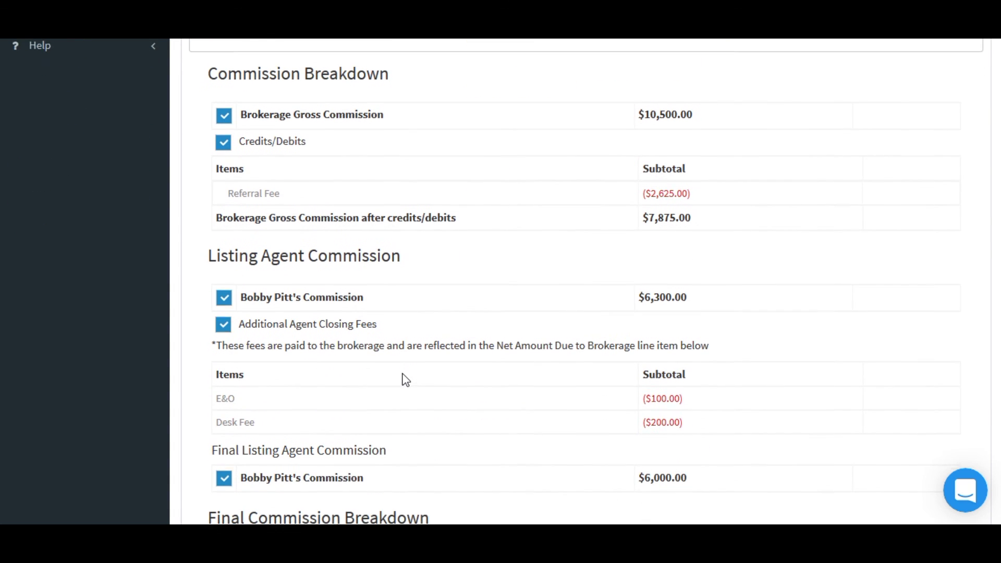
scroll(404, 378, down, 1)
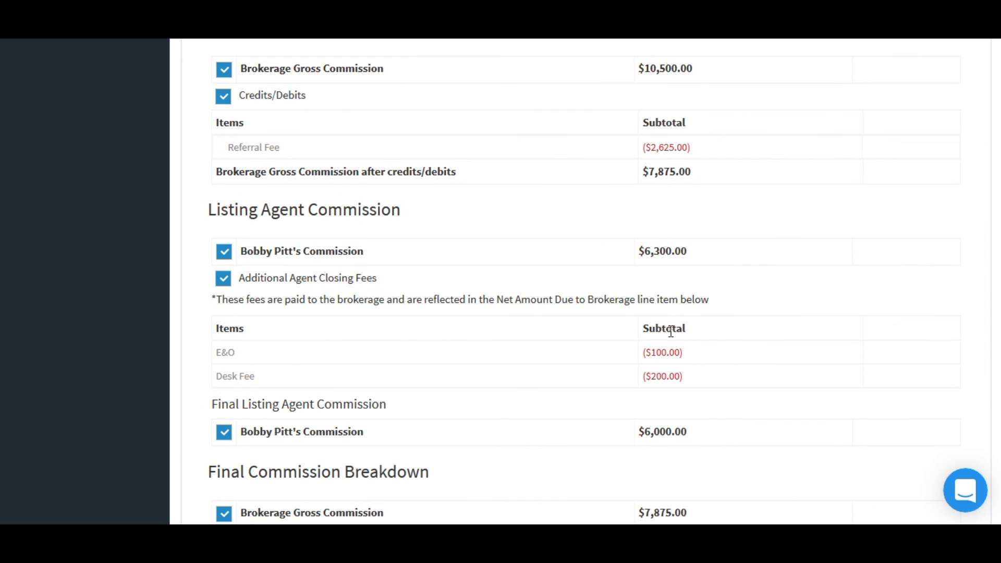
scroll(679, 427, down, 5)
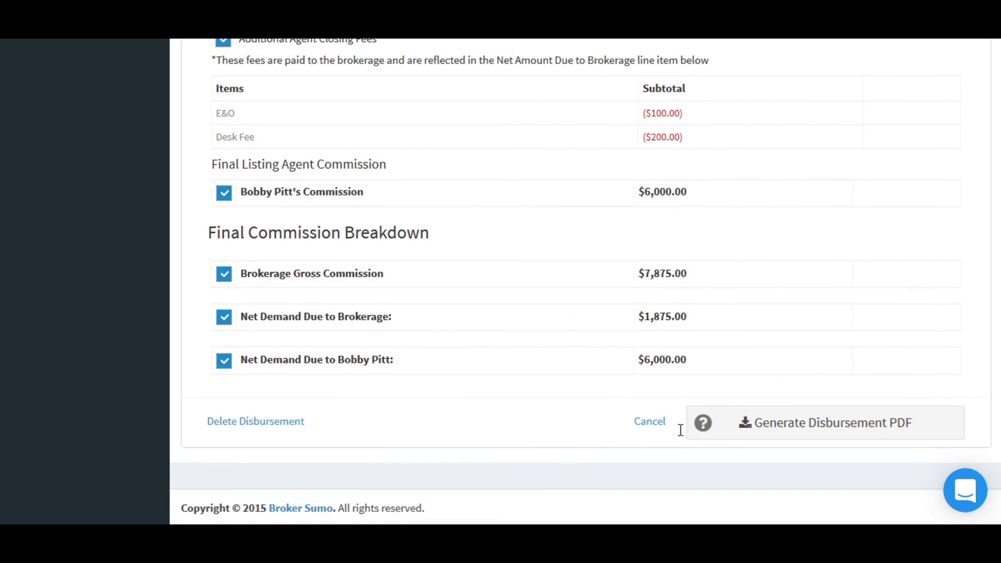